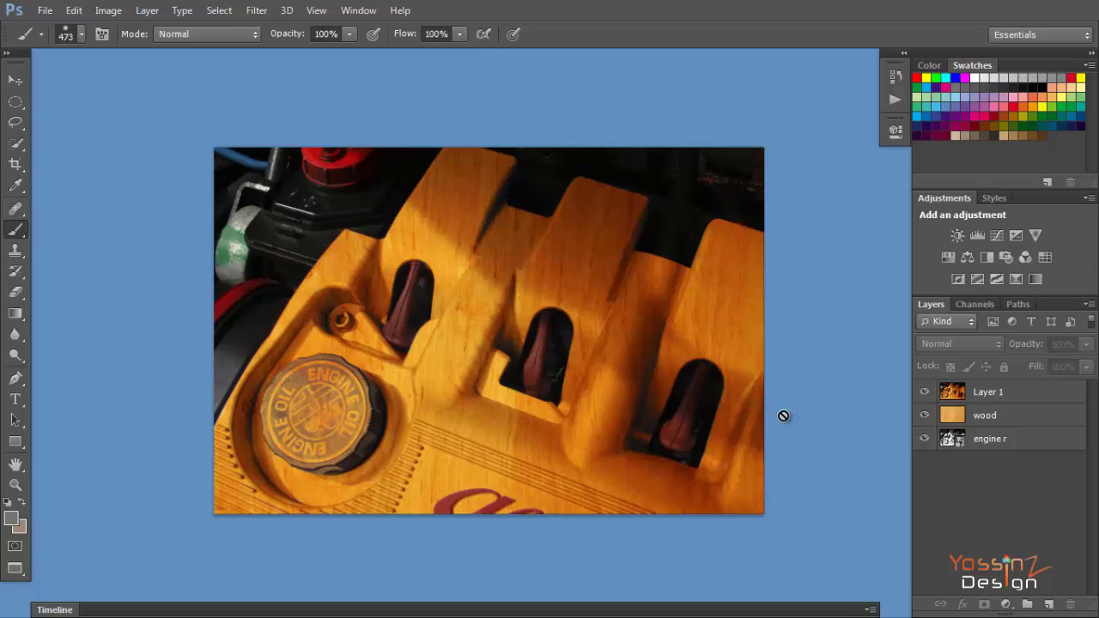
Step: Hide the wood layer and delete Layer 1, the finished wood-textured engine composite
scroll(639, 382, "up", 1)
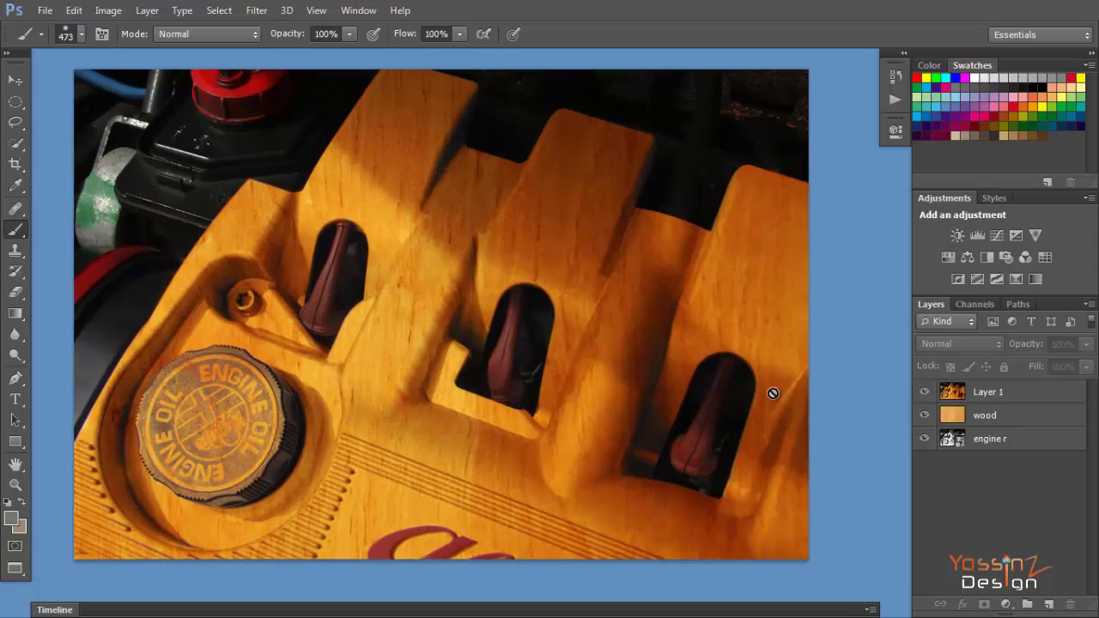
left_click(925, 415)
left_click(925, 391)
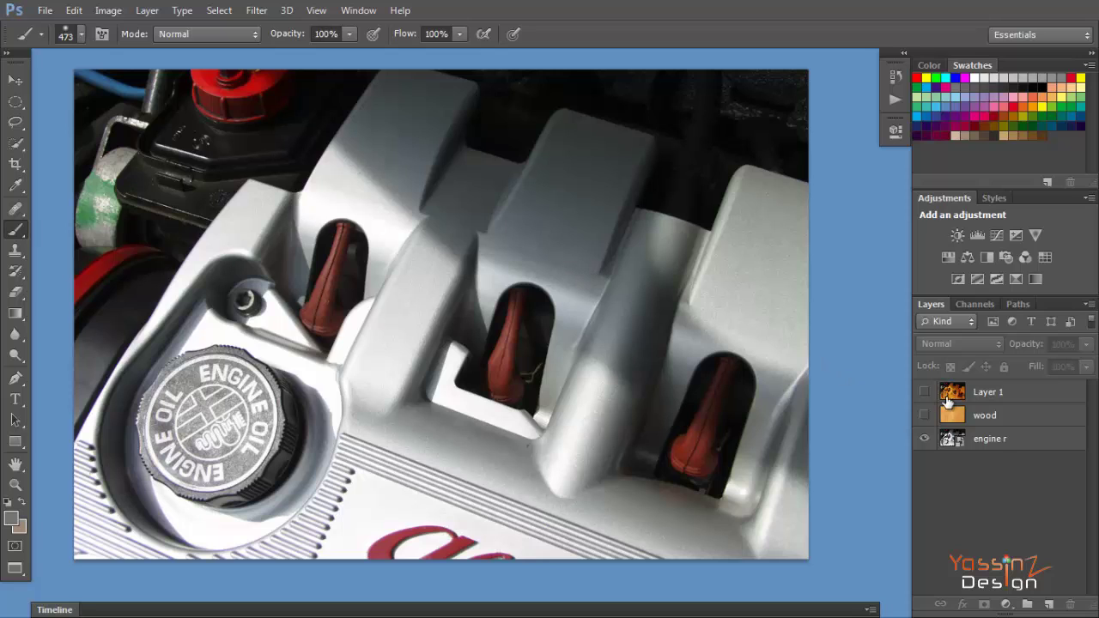
left_click(924, 392)
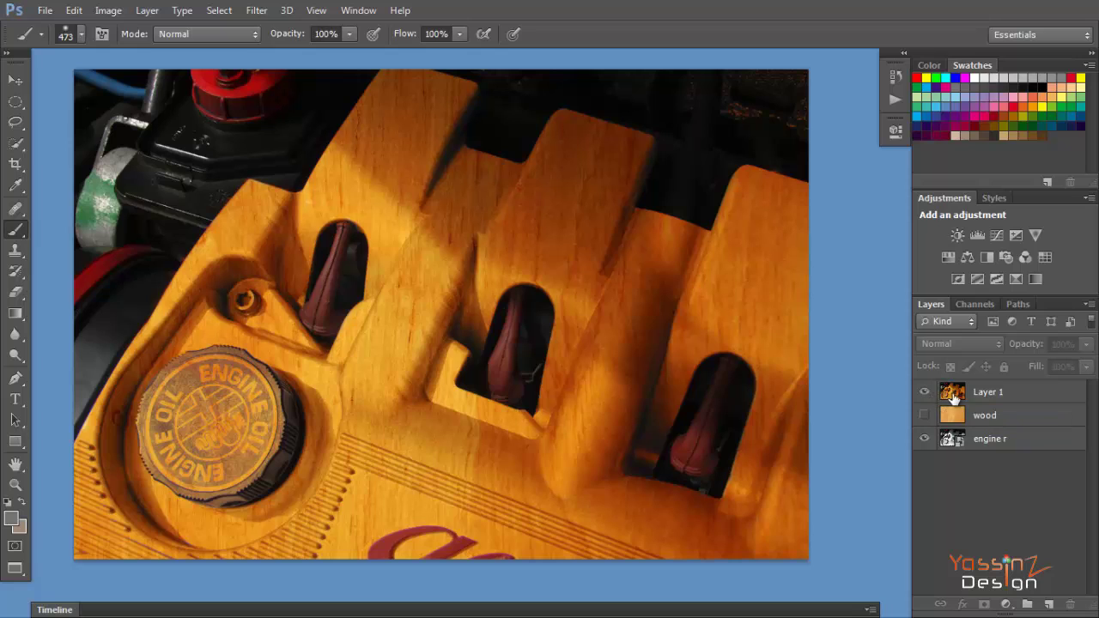
left_click(953, 396)
left_click_drag(953, 397, 1070, 605)
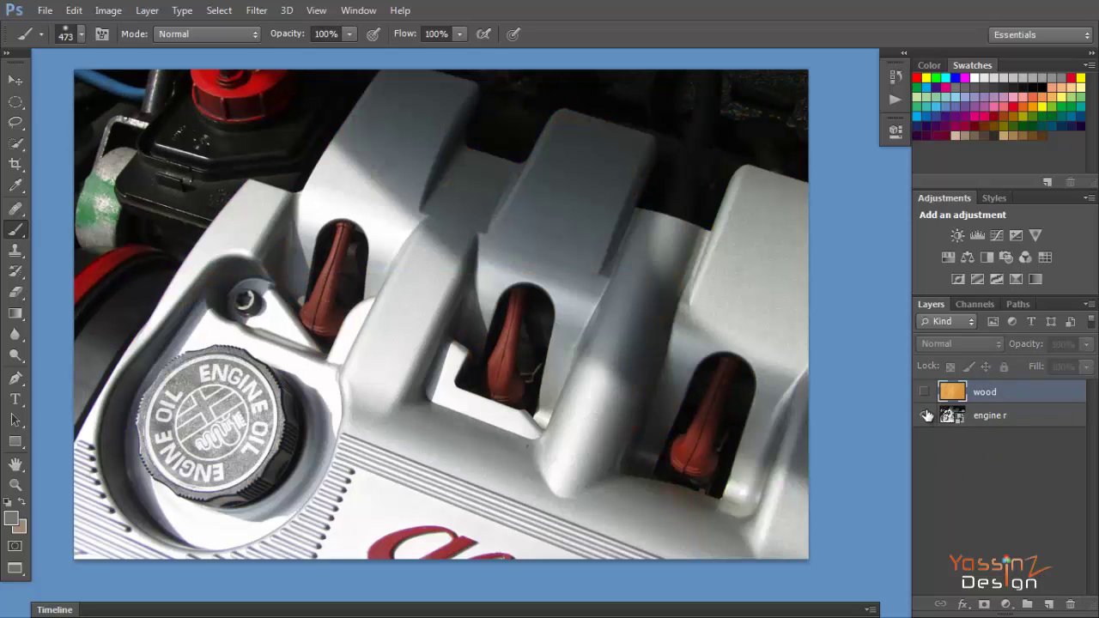
Step: Open the contents of the engine r smart object for editing
left_click(958, 418)
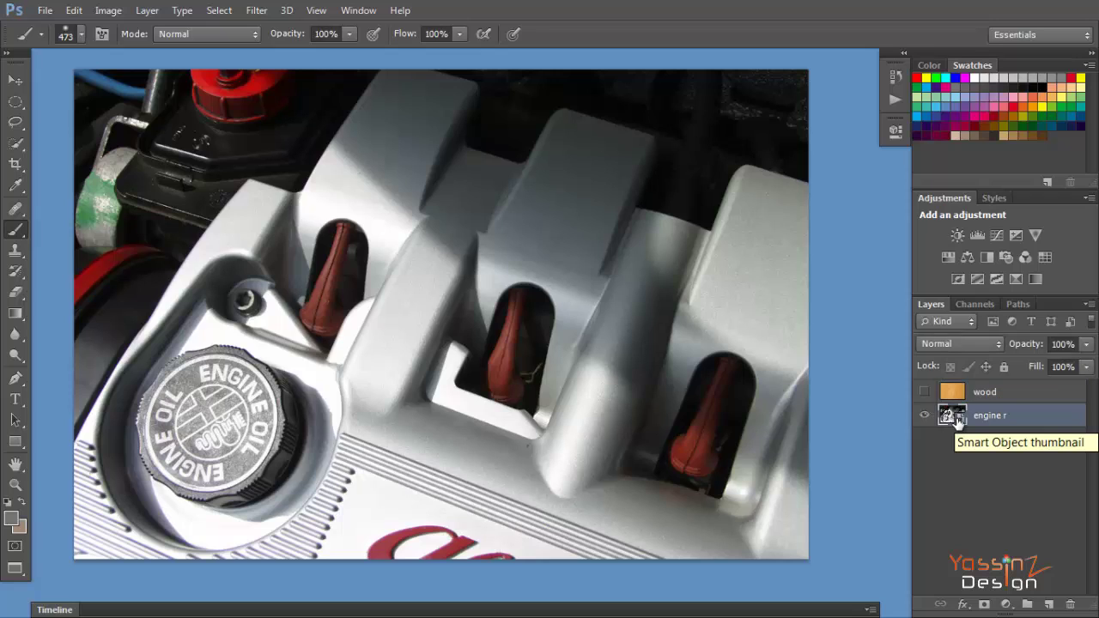
double_click(958, 418)
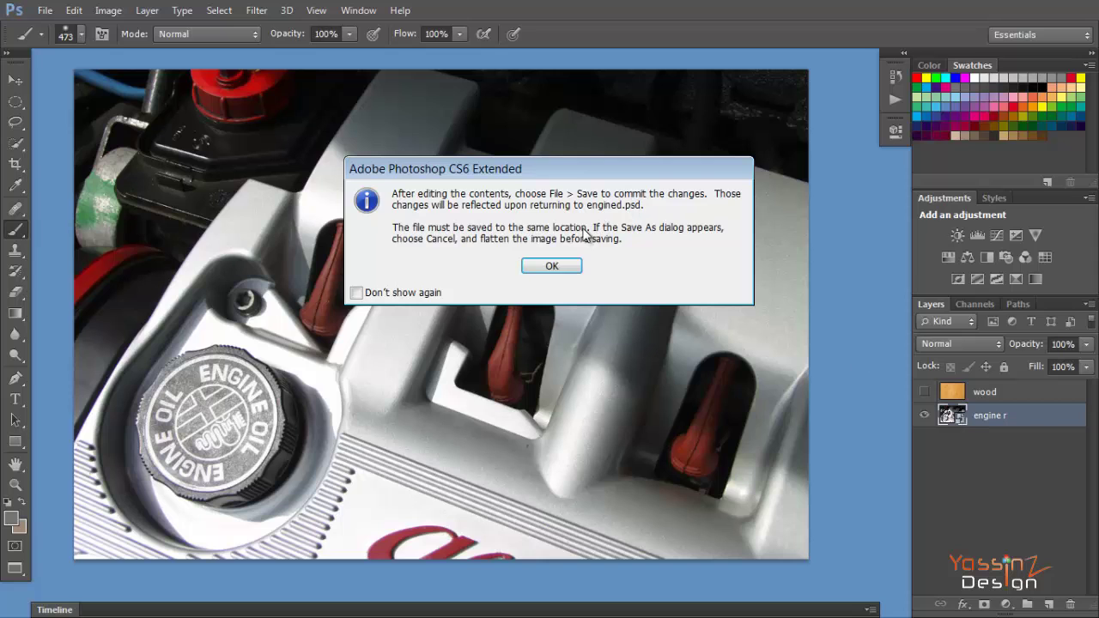
left_click(570, 264)
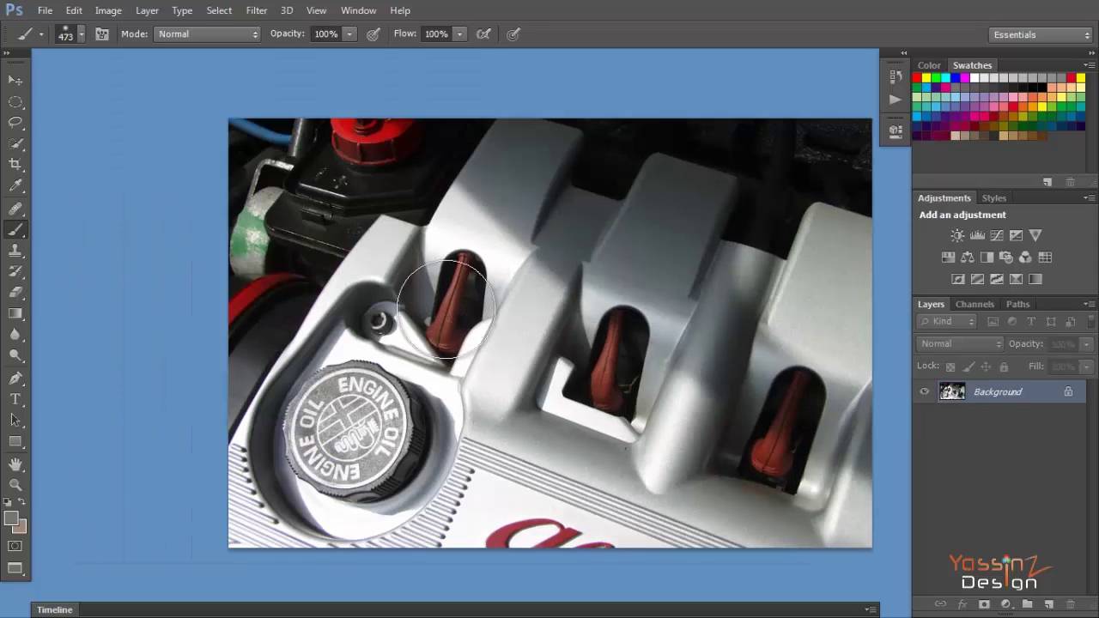
left_click_drag(468, 326, 426, 322)
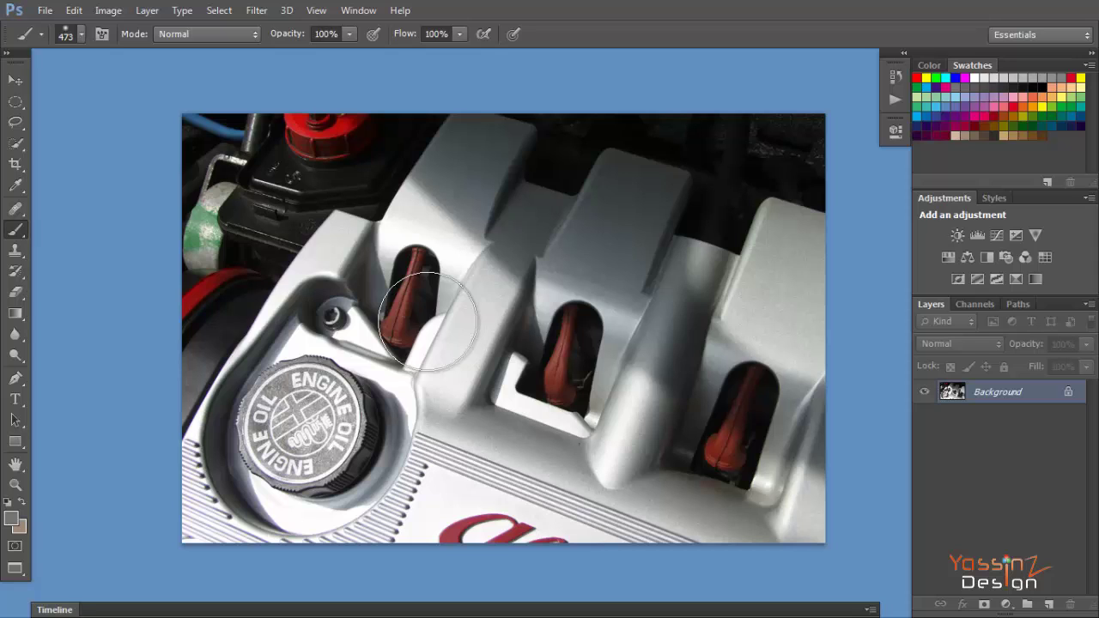
left_click_drag(454, 318, 426, 326)
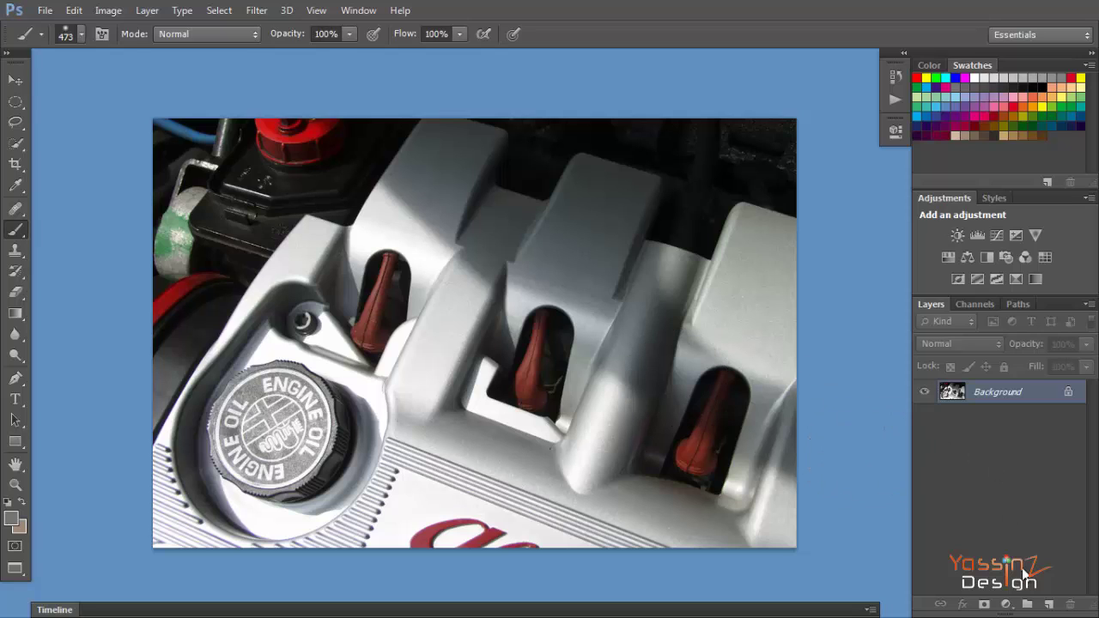
Step: Add a Brightness/Contrast adjustment layer above the engine photo with brightness 19 and contrast 39
left_click(1006, 604)
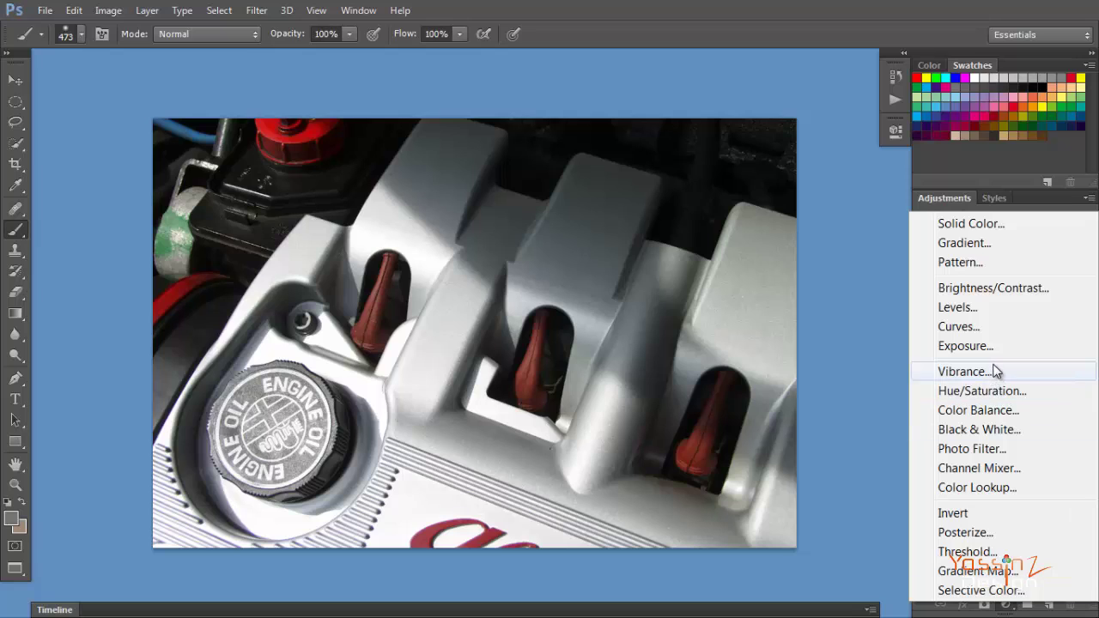
left_click(985, 287)
left_click_drag(760, 246, 796, 245)
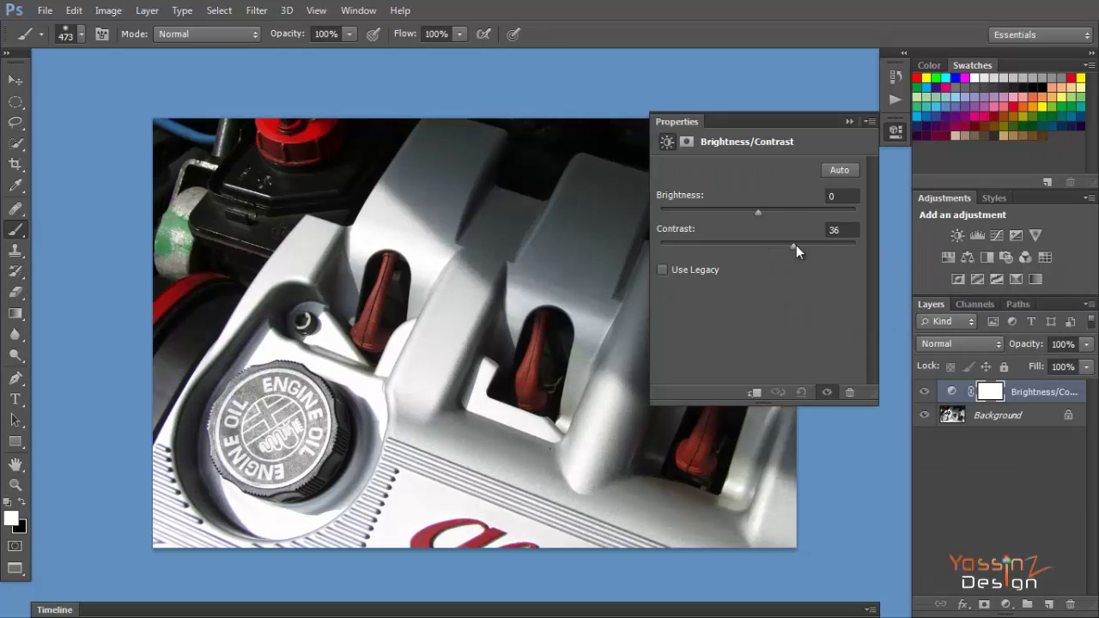
left_click_drag(759, 209, 770, 210)
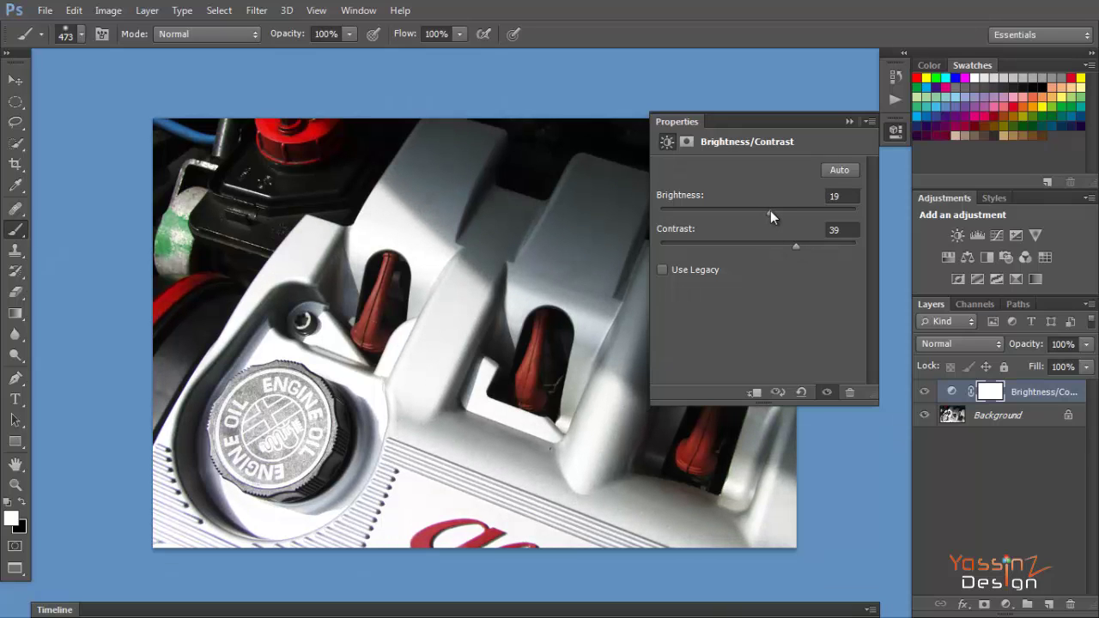
left_click(891, 138)
left_click(1017, 453)
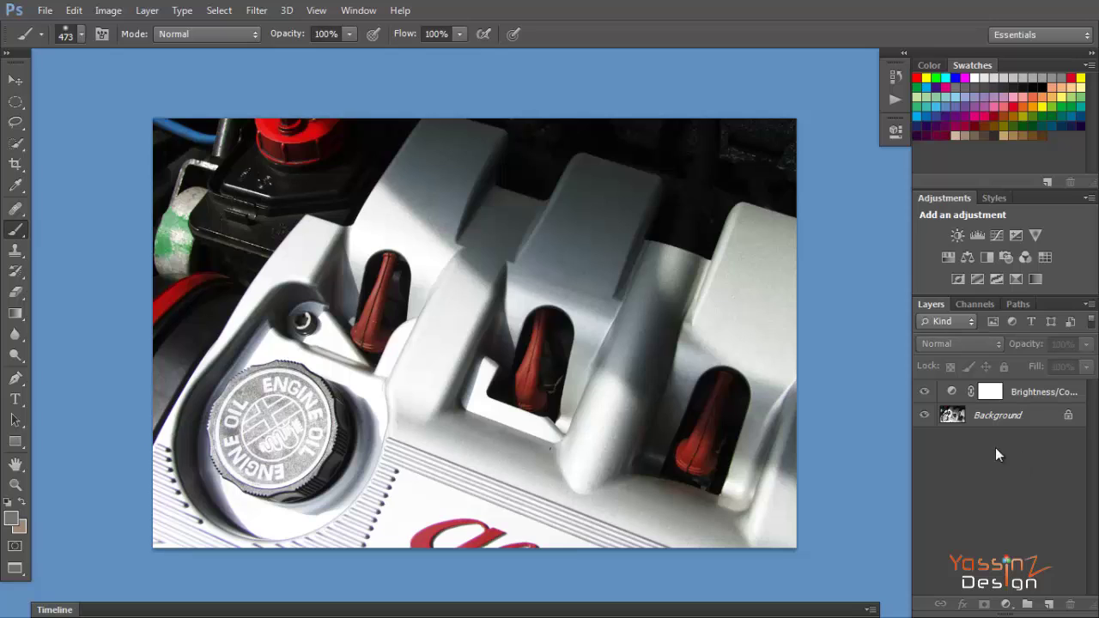
Step: Desaturate the Background layer with Hue/Saturation, setting saturation to -100
left_click(960, 417)
left_click_drag(960, 416, 964, 423)
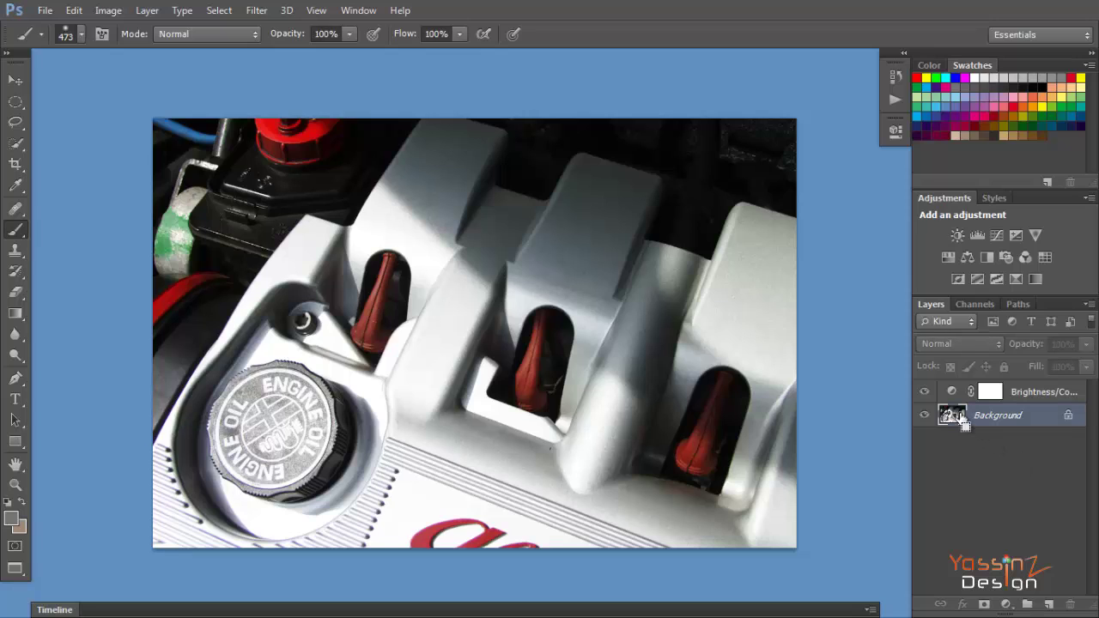
key("ctrl+u")
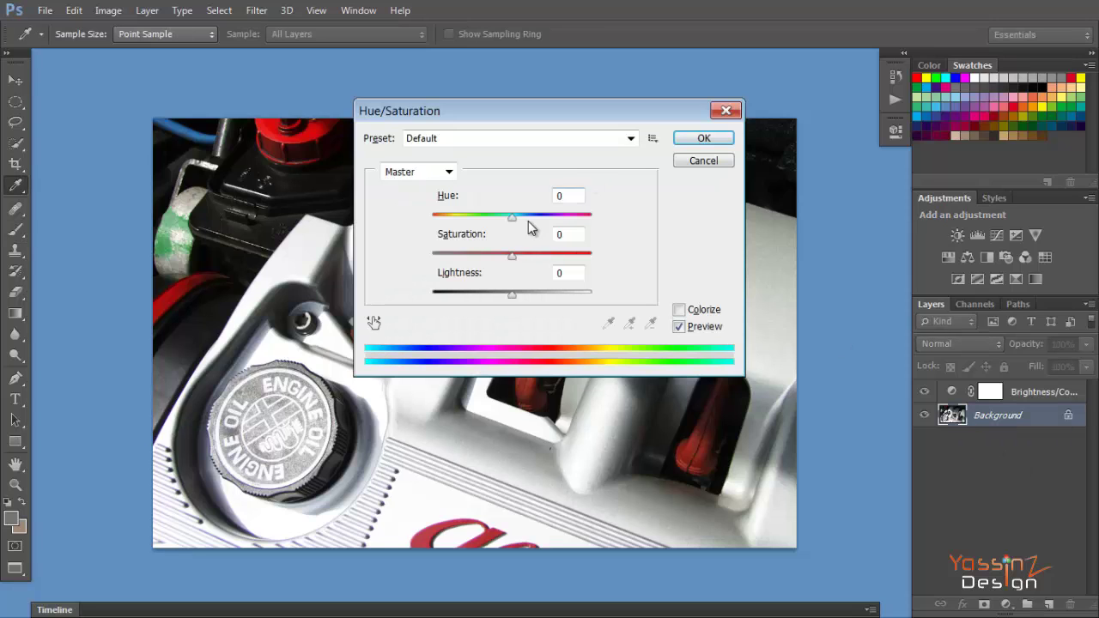
left_click_drag(510, 254, 423, 262)
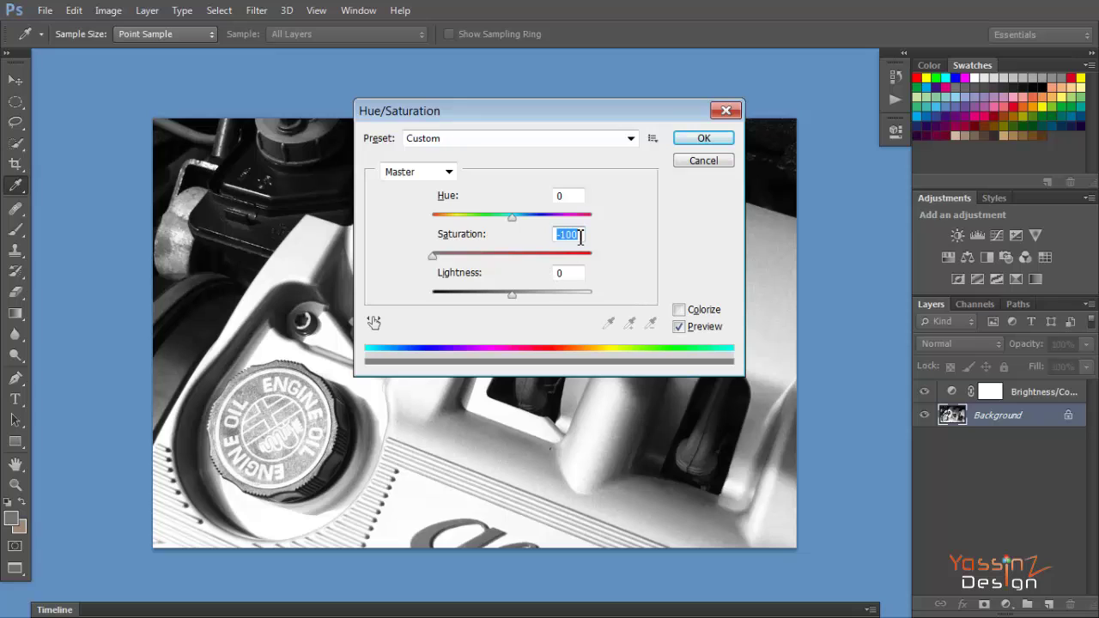
left_click(712, 144)
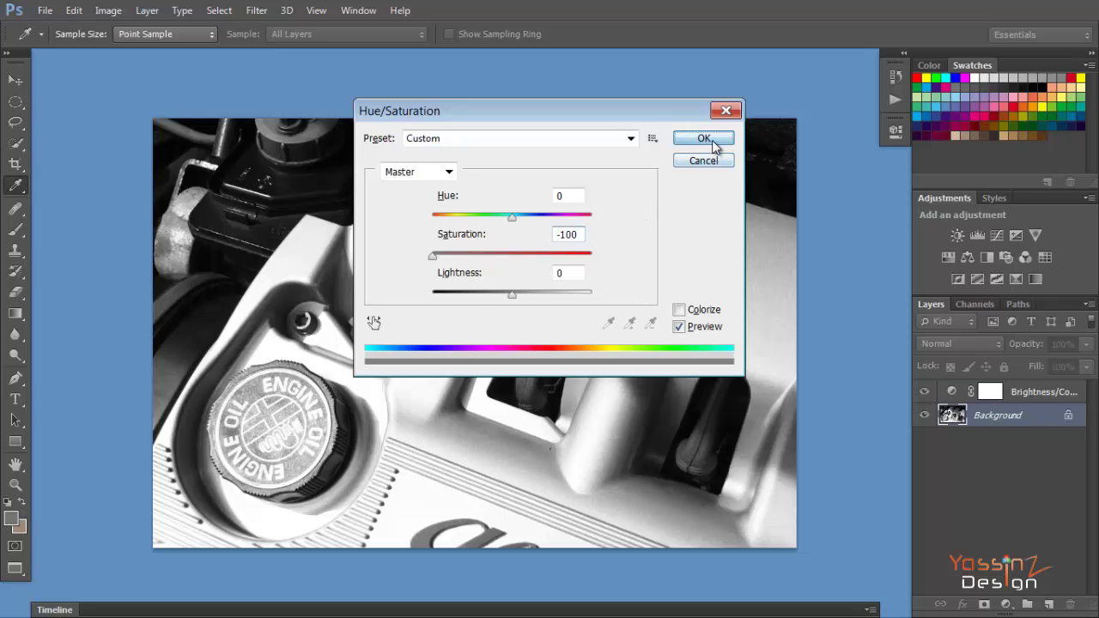
key("b")
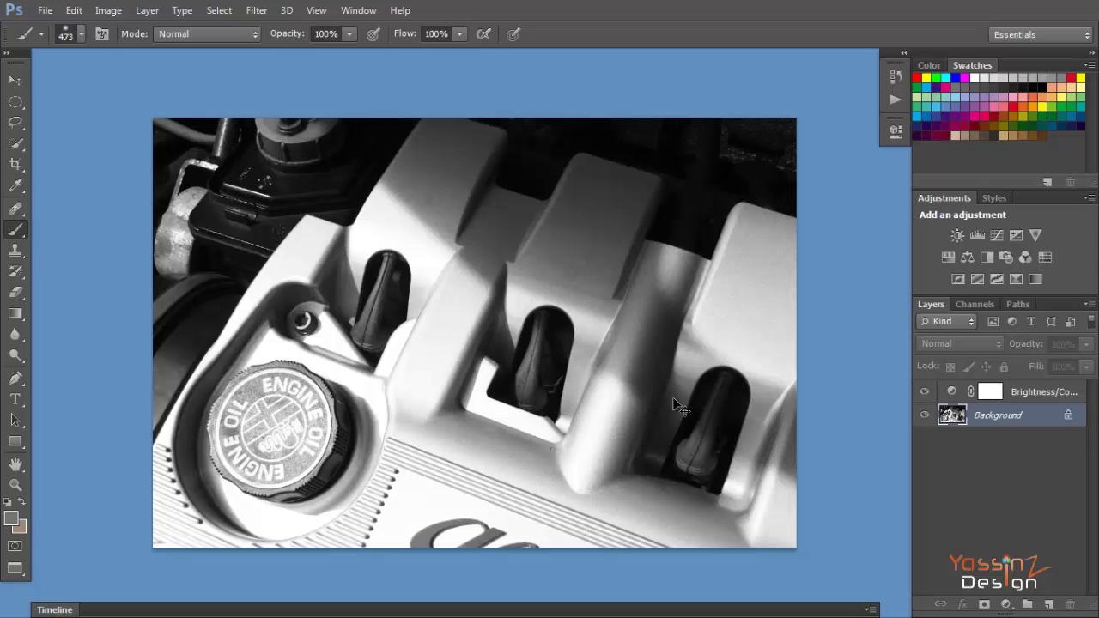
Step: Start saving the grayscale engine image under a new name in the desktop folder Rrecord me > wood electronics
key("ctrl+shift+s")
left_click(803, 393)
key("ctrl+shift+s")
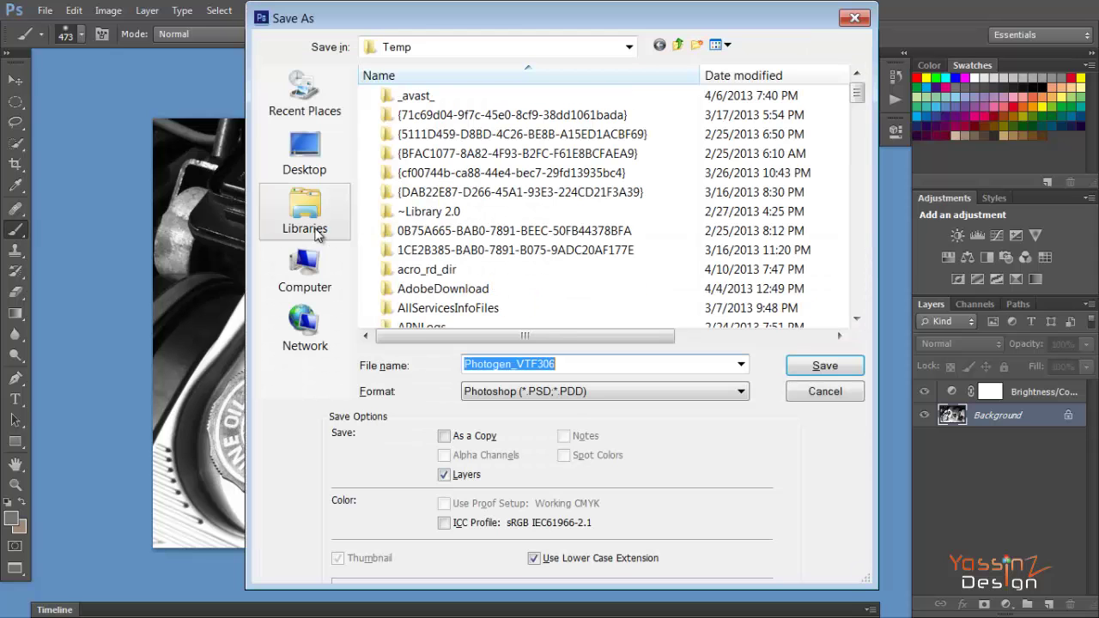
left_click(296, 160)
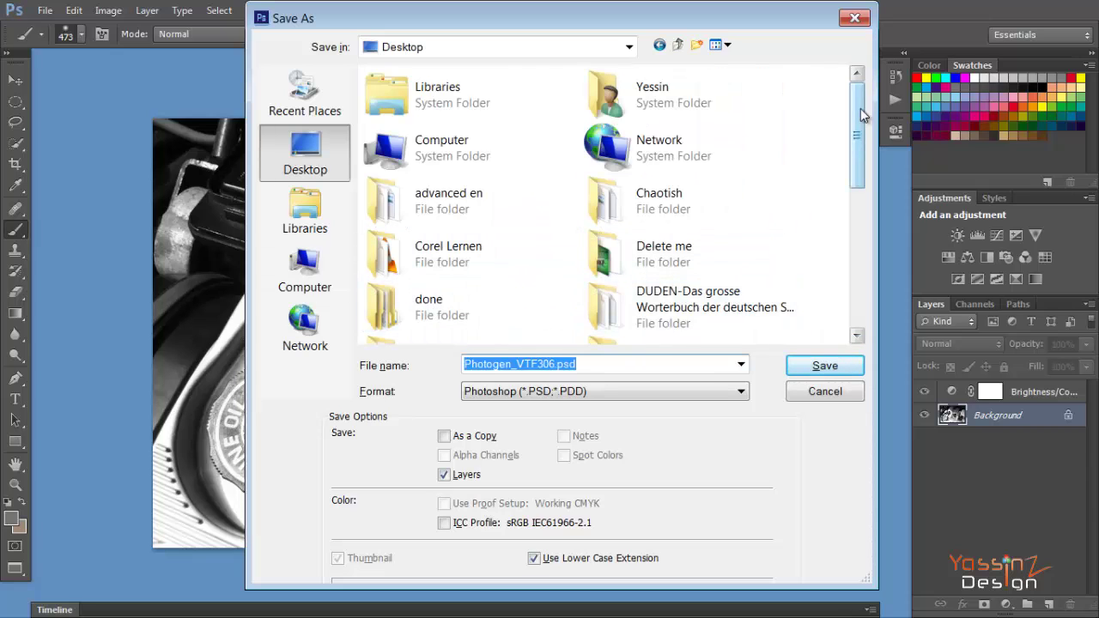
left_click_drag(861, 108, 860, 232)
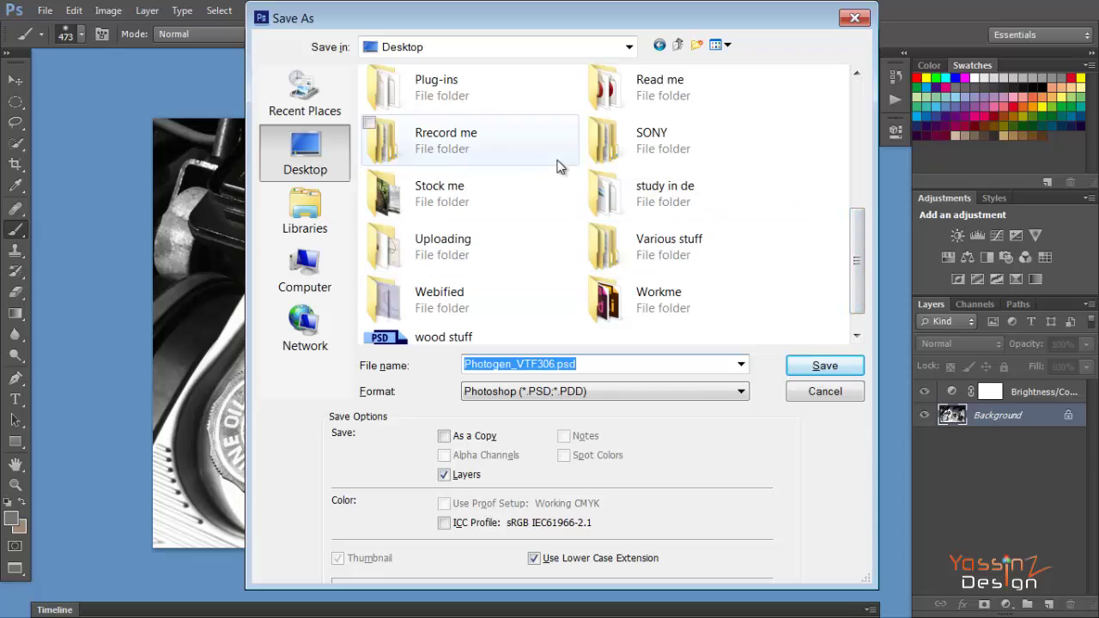
double_click(502, 156)
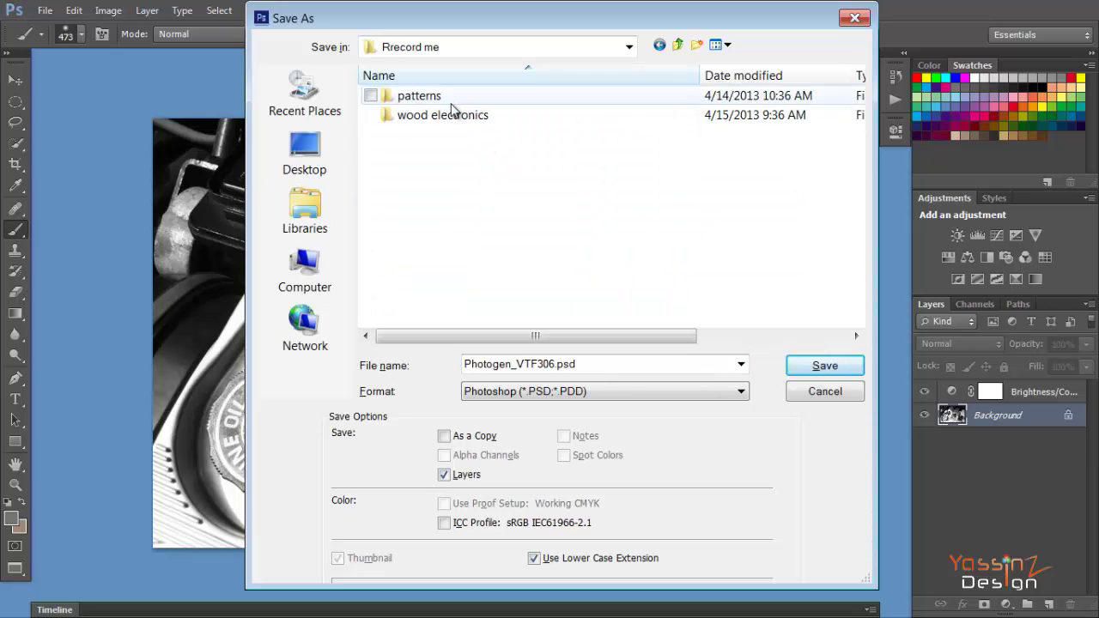
double_click(459, 114)
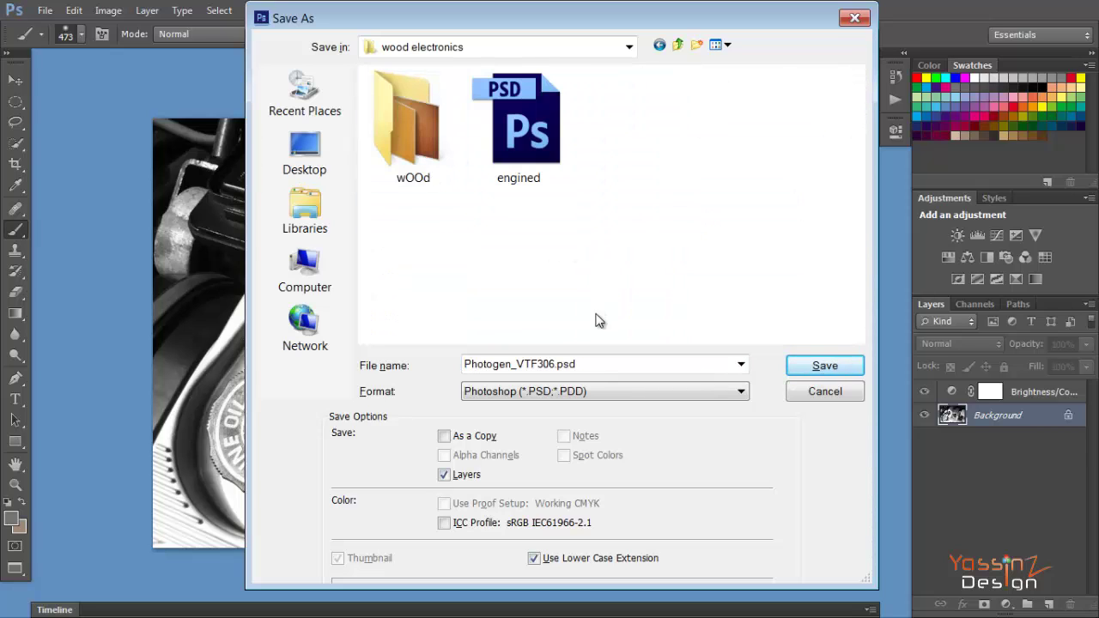
Step: Name the file "displaced map" and save it in Photoshop PSD format
double_click(603, 367)
type("disc")
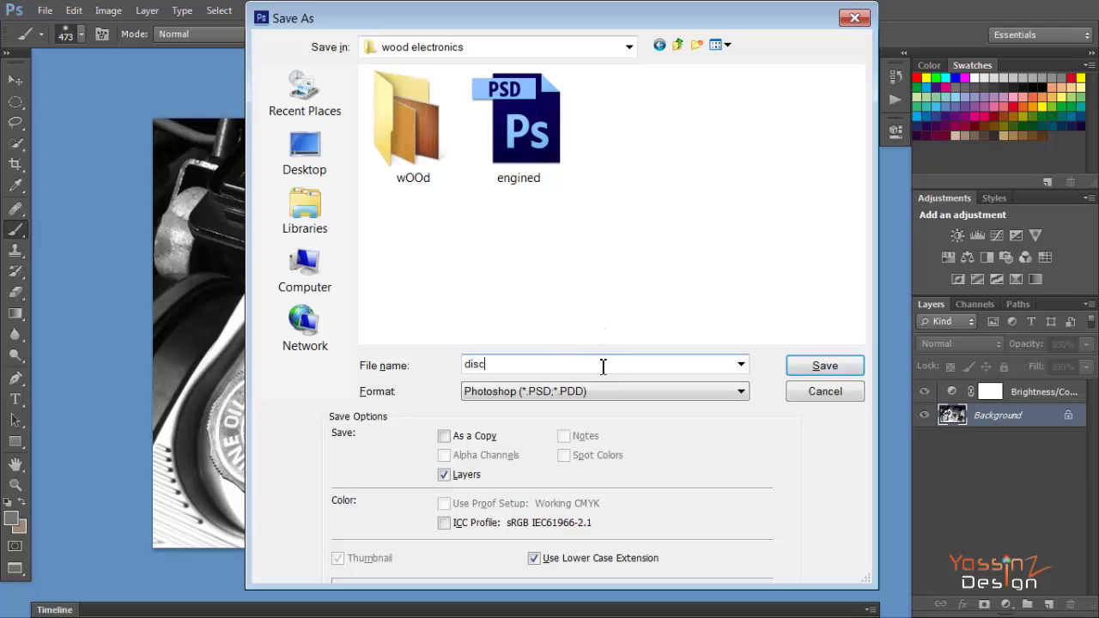
key("BackSpace")
type("placed map")
key("Return")
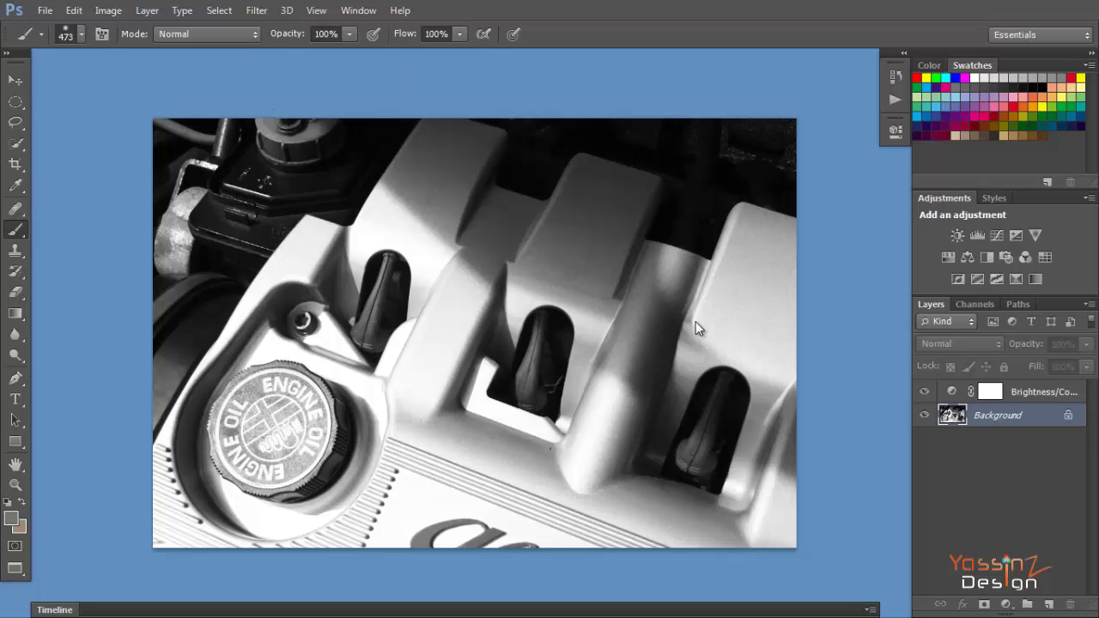
Step: Close the displaced map document and return to the engine composition
key("ctrl+w")
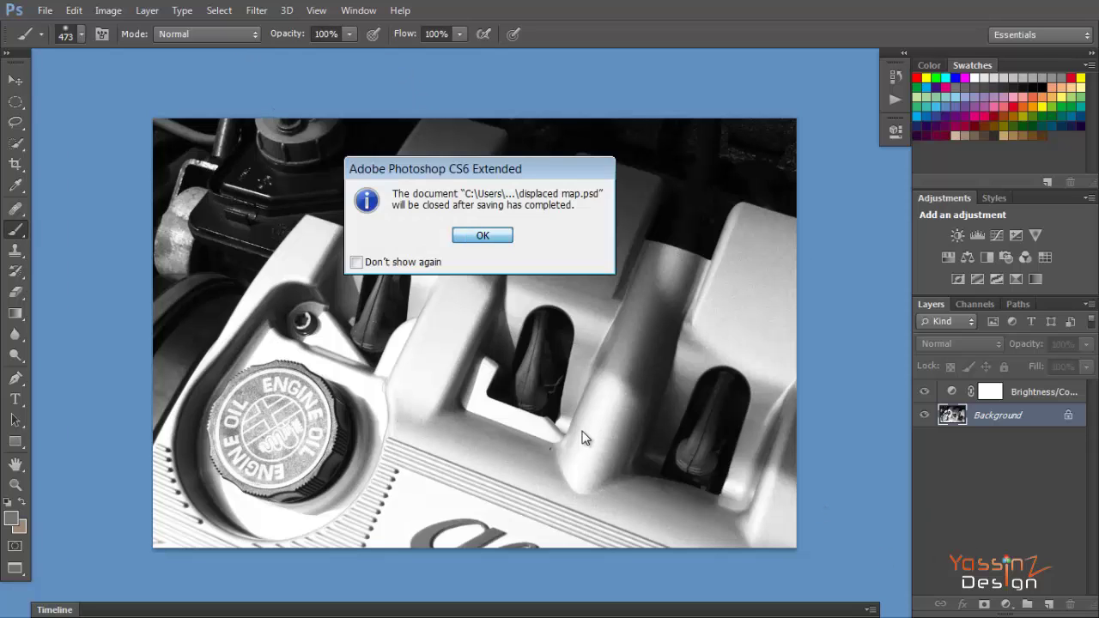
key("Return")
left_click(970, 507)
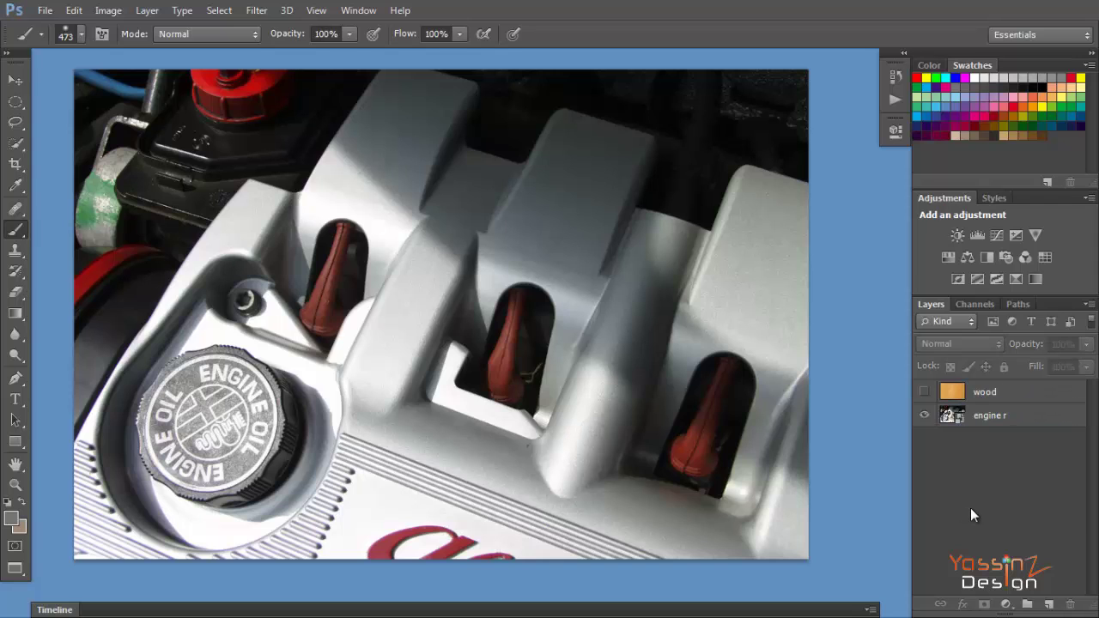
left_click_drag(530, 255, 569, 265)
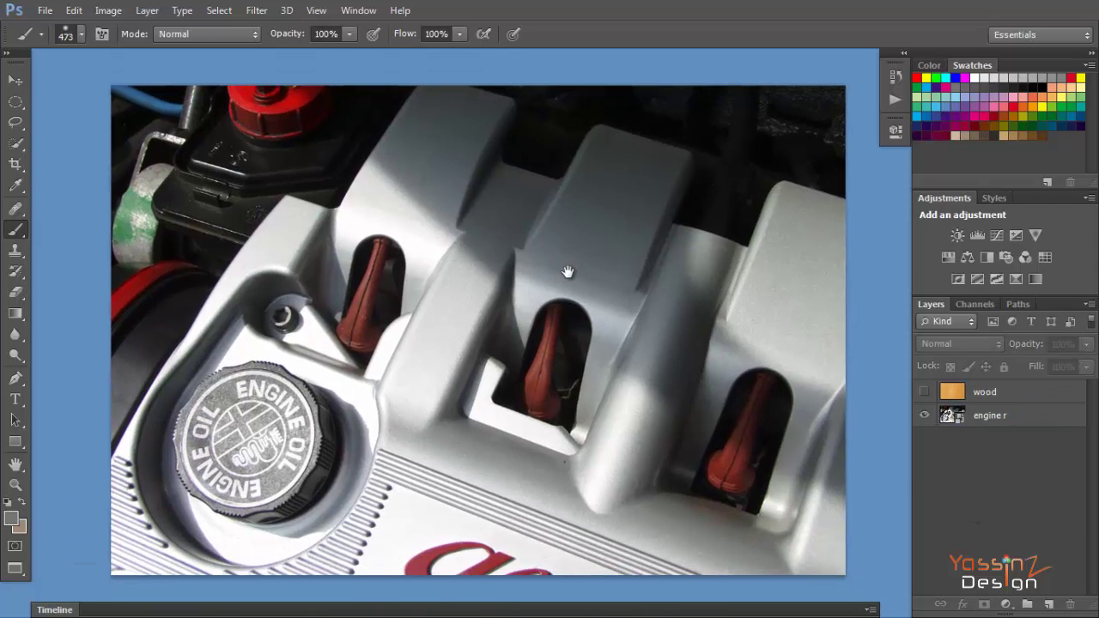
Step: Show the wood layer and apply the Displace filter with horizontal and vertical scale 20, using displaced map as the displacement file
left_click(943, 397)
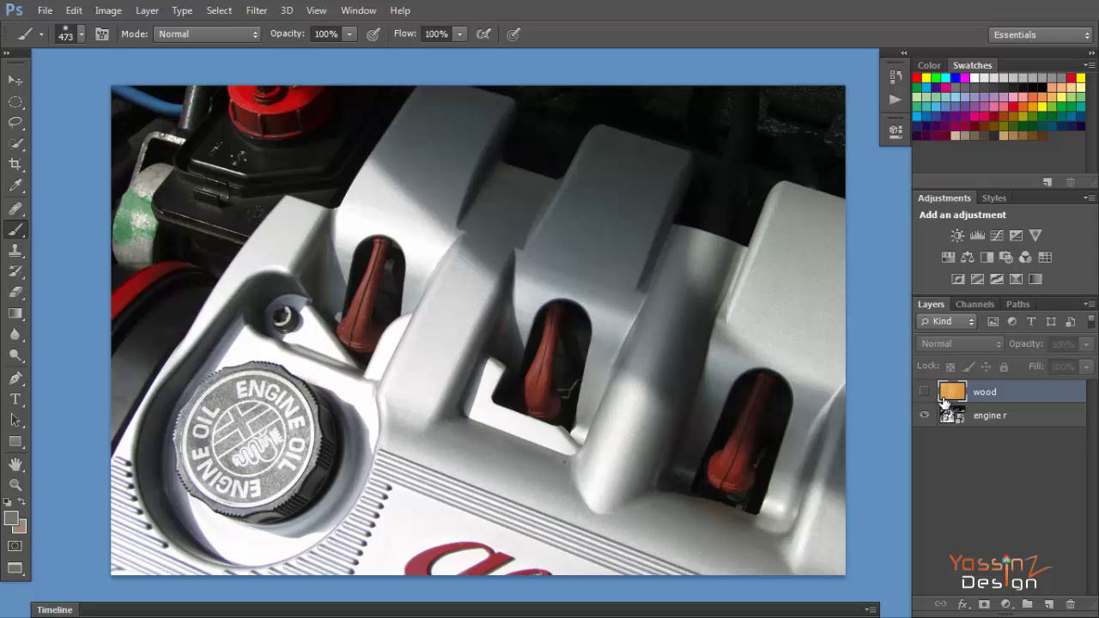
left_click(923, 392)
left_click(255, 11)
mouse_move(320, 233)
left_click(204, 238)
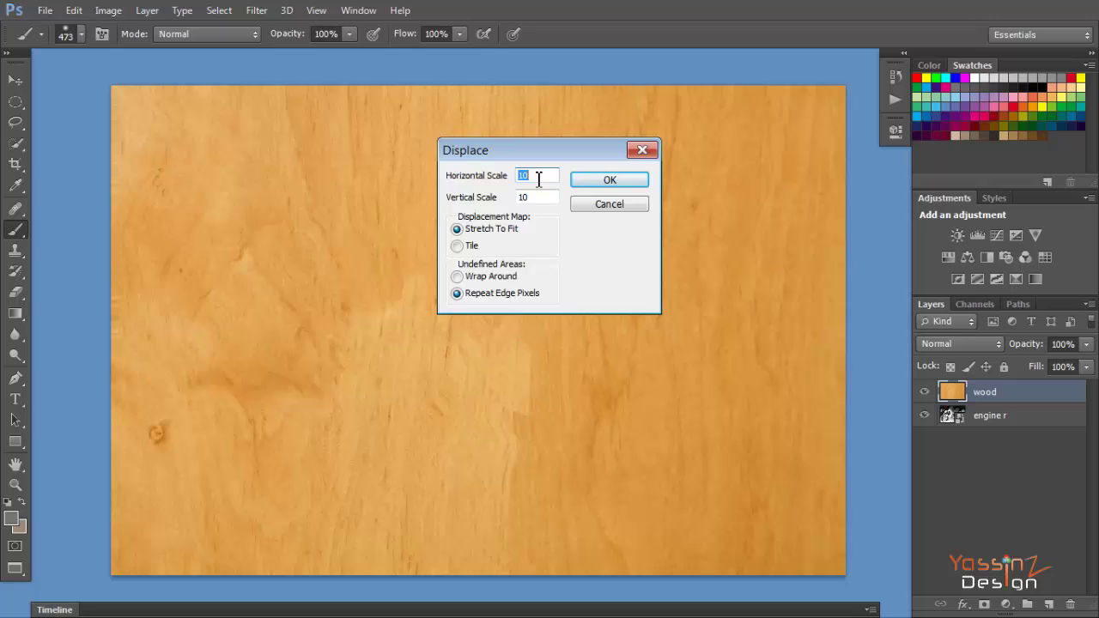
type("20")
key("Tab")
type("20")
left_click(602, 182)
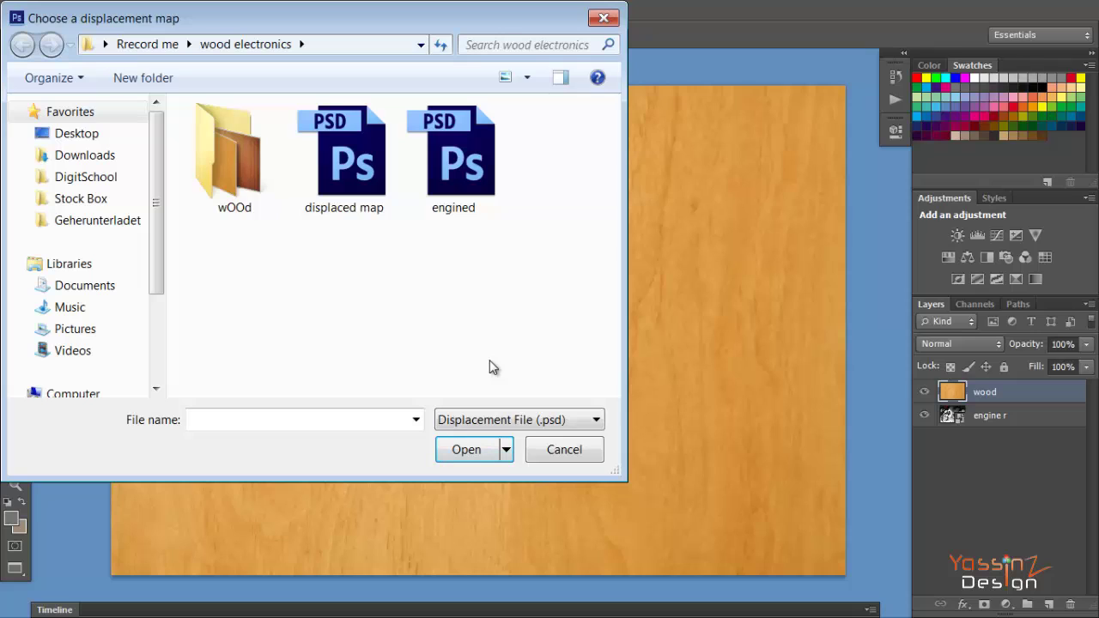
left_click(356, 206)
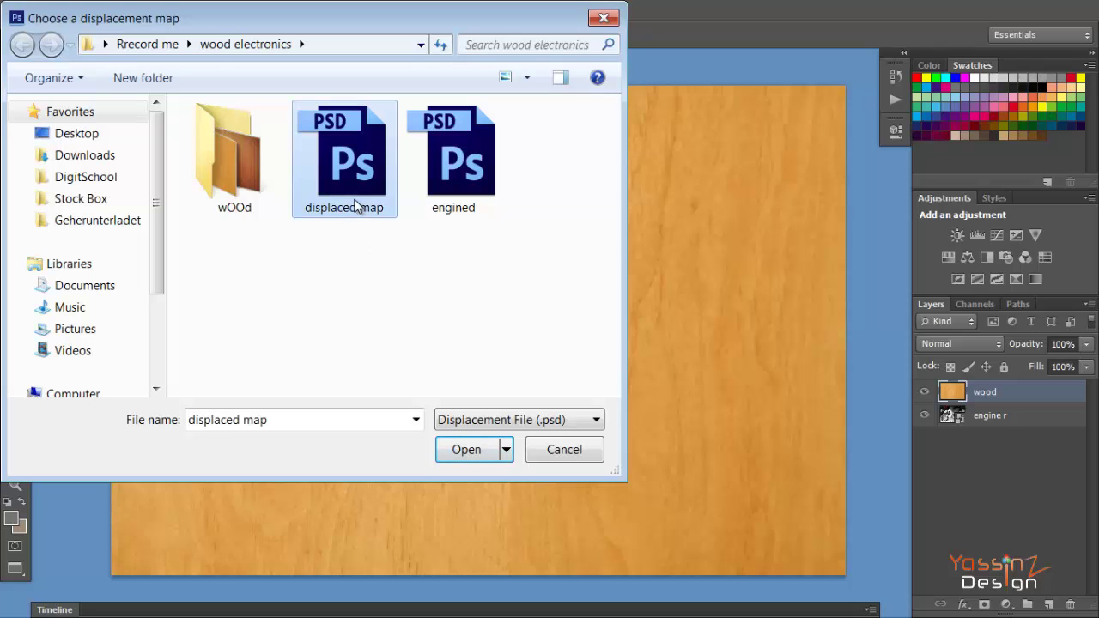
left_click(474, 455)
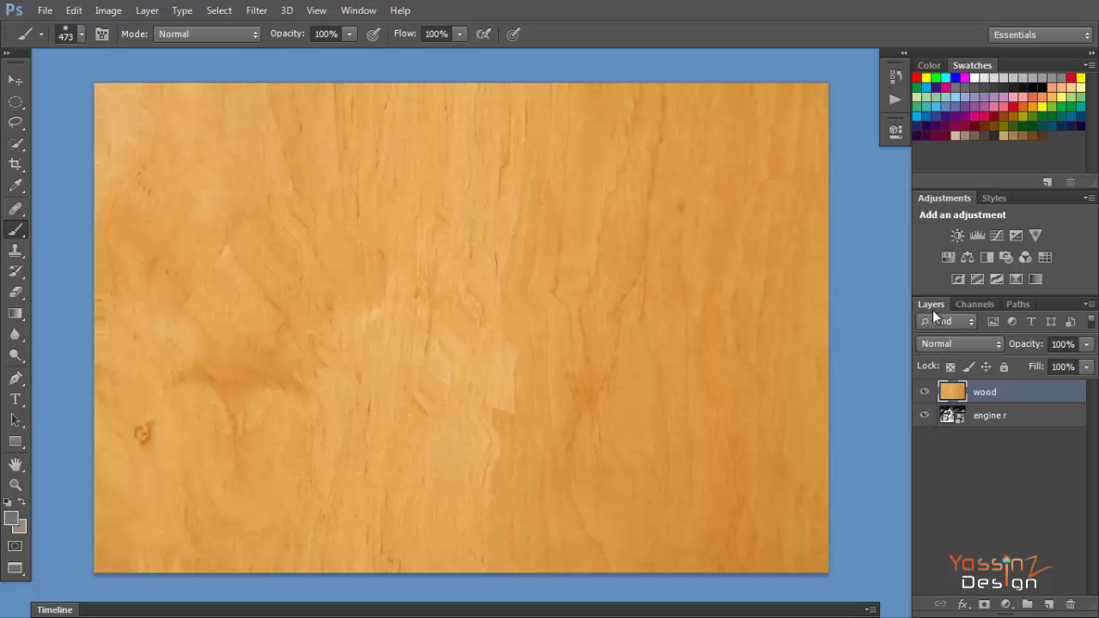
left_click(490, 283, "ctrl")
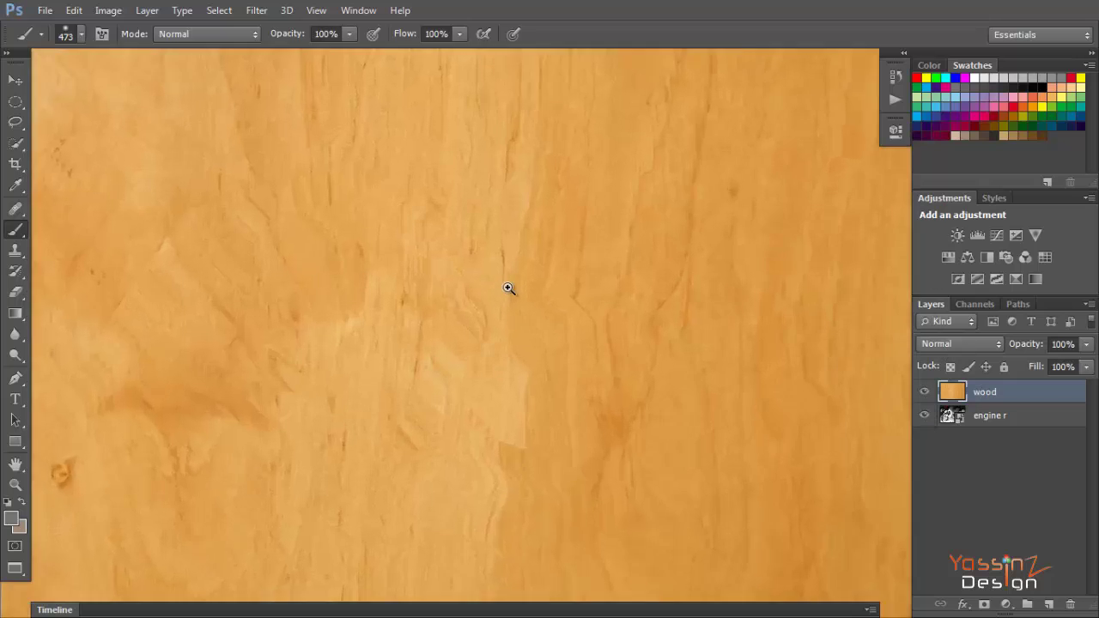
left_click(716, 298, "ctrl+alt")
left_click(715, 299, "ctrl+alt")
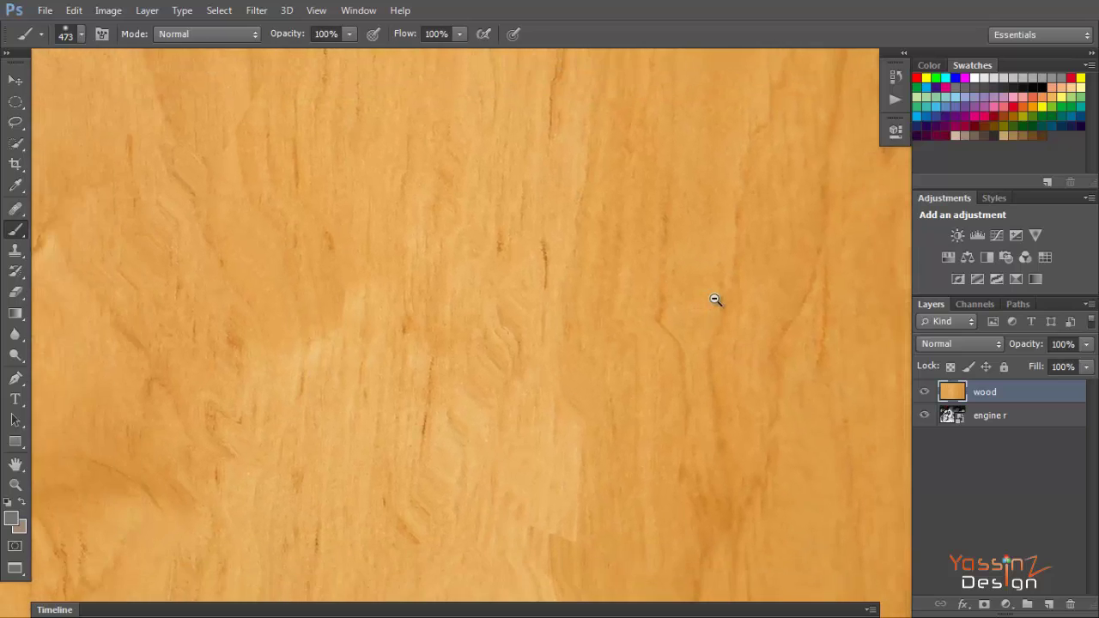
Step: Set the wood layer's blend mode to Multiply
left_click(716, 299, "ctrl+alt")
left_click(715, 298, "ctrl+alt")
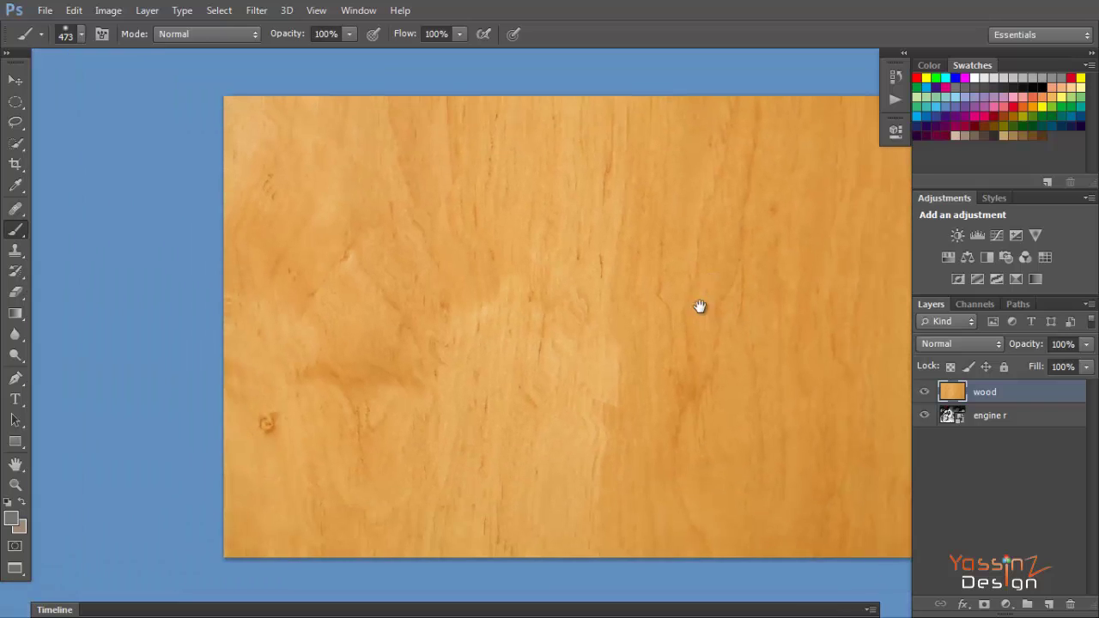
left_click_drag(712, 300, 633, 326)
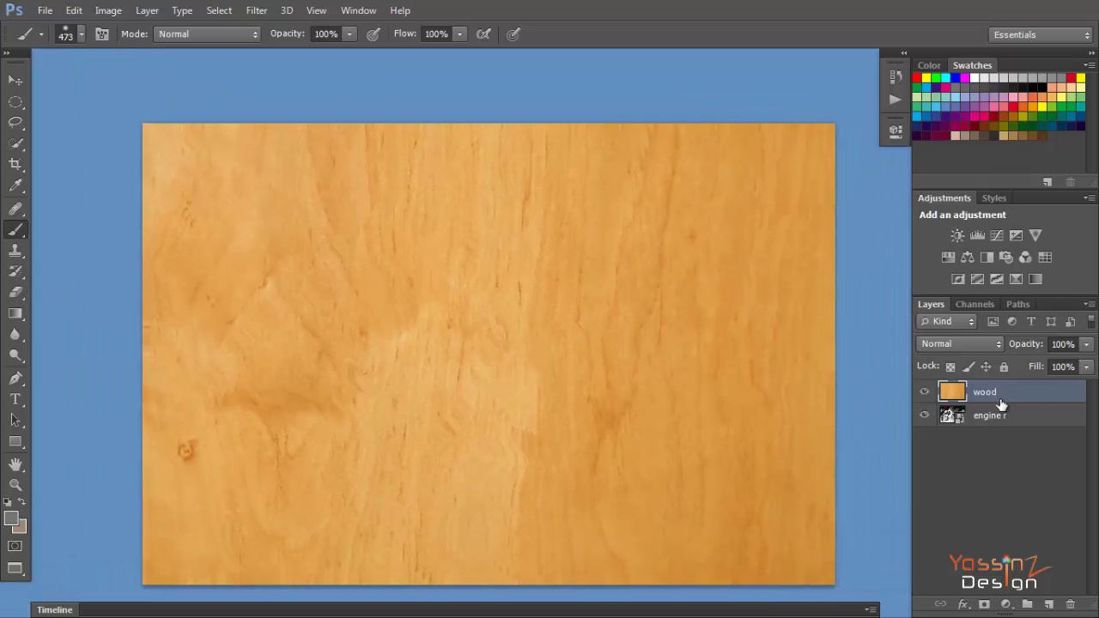
left_click(988, 344)
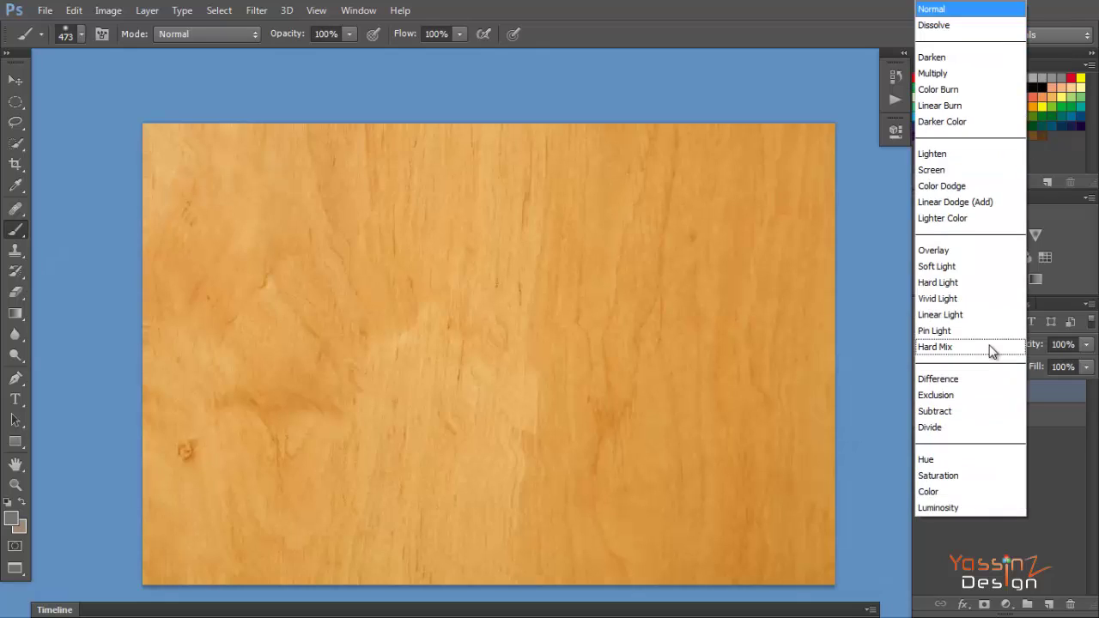
left_click(956, 73)
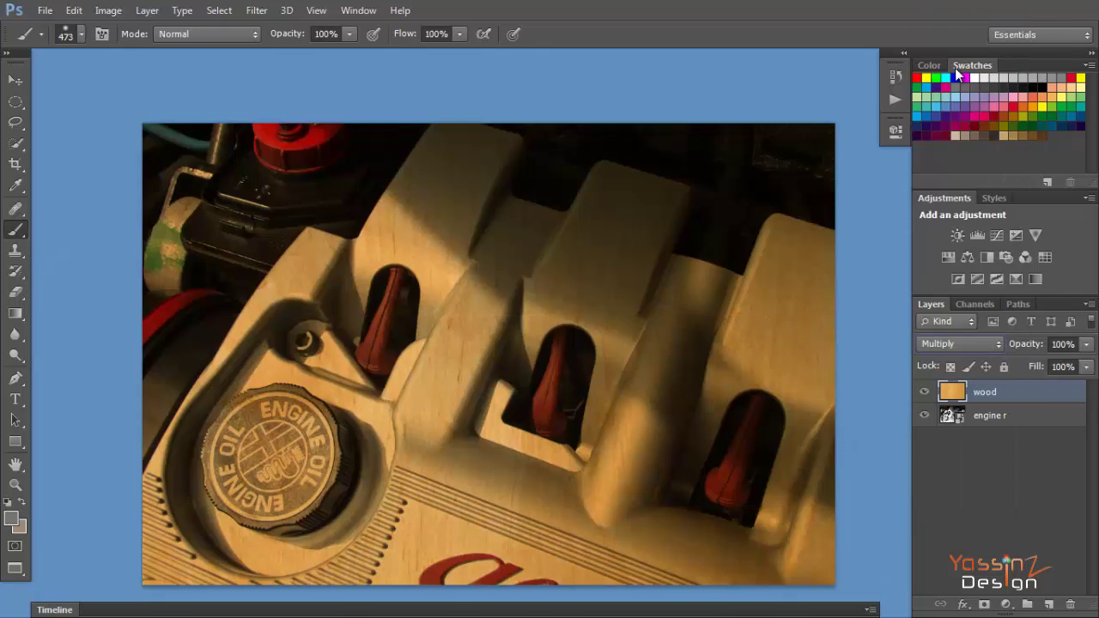
left_click_drag(572, 300, 560, 250)
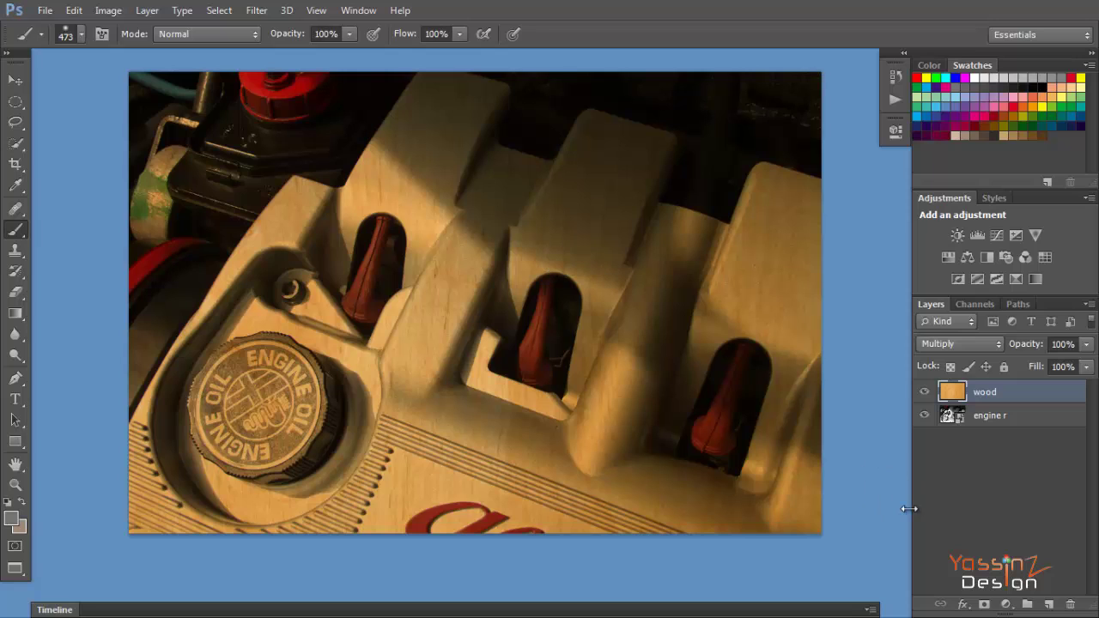
Step: Duplicate the wood layer twice and set the first copy, wood copy, to the Soft Light blend mode
key("ctrl+j")
key("ctrl+j")
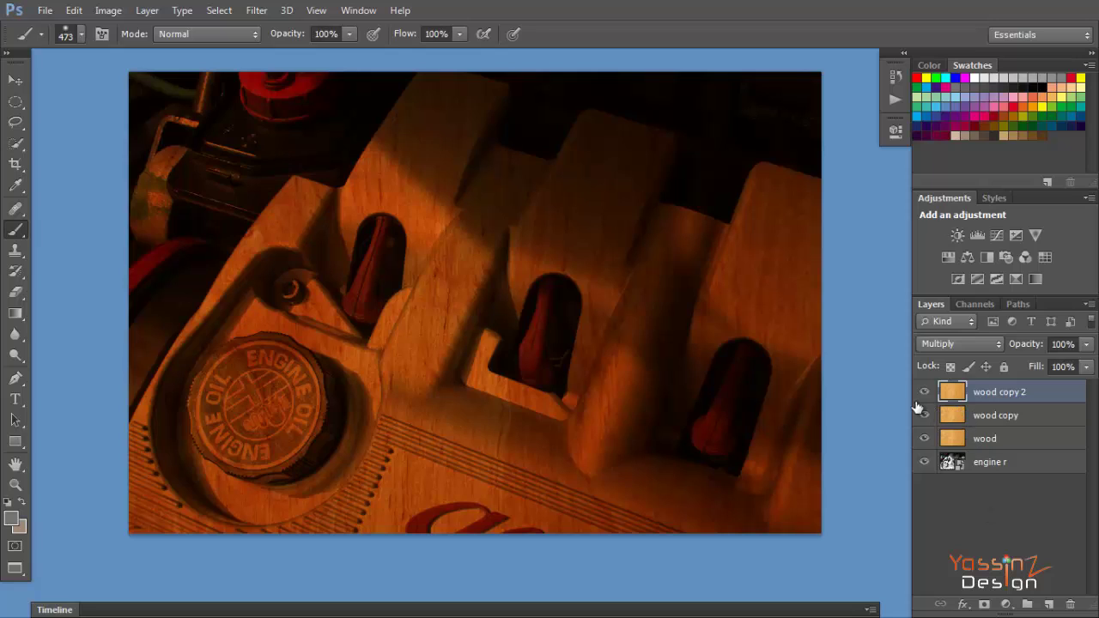
left_click(962, 416)
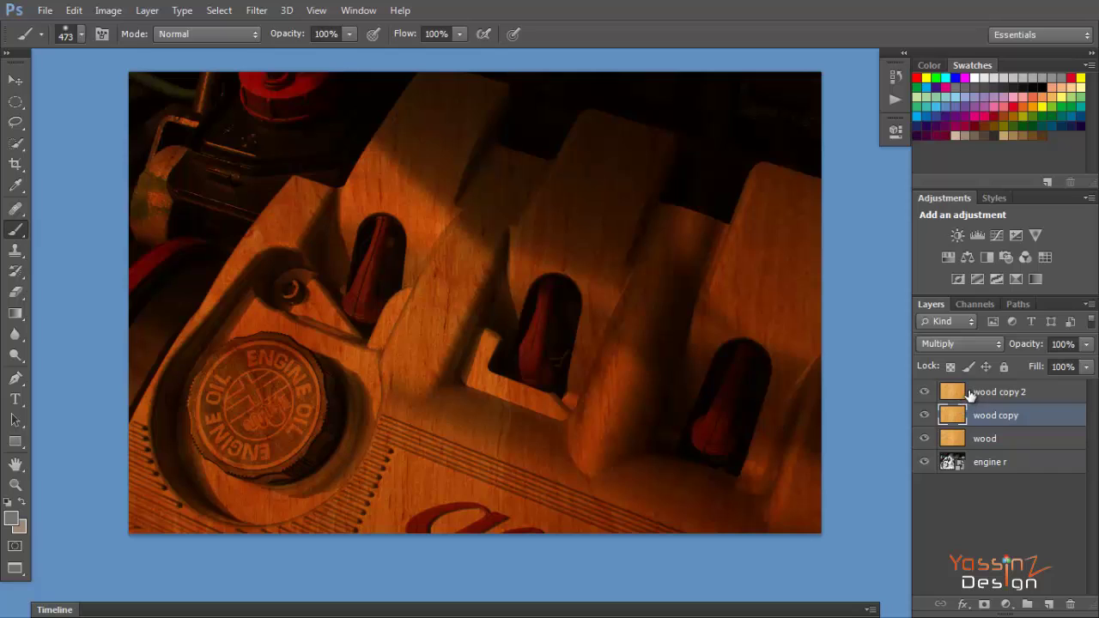
left_click(966, 391)
left_click(956, 412)
left_click(983, 344)
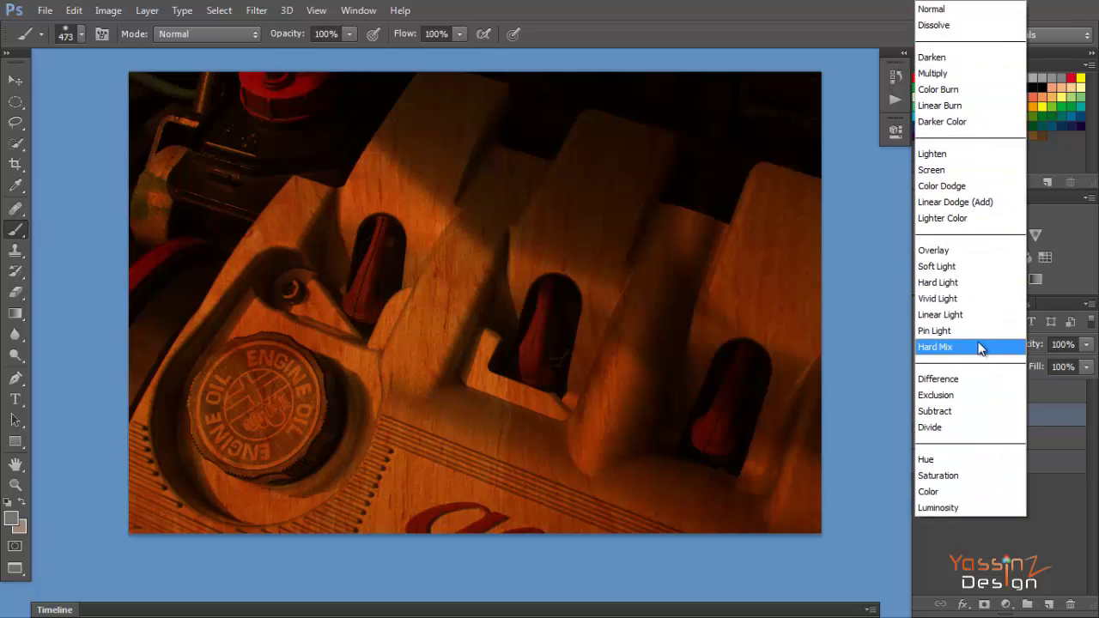
left_click(967, 271)
Step: Set wood copy 2 to the Overlay blend mode and lower the original wood layer's opacity to 68%
left_click(953, 395)
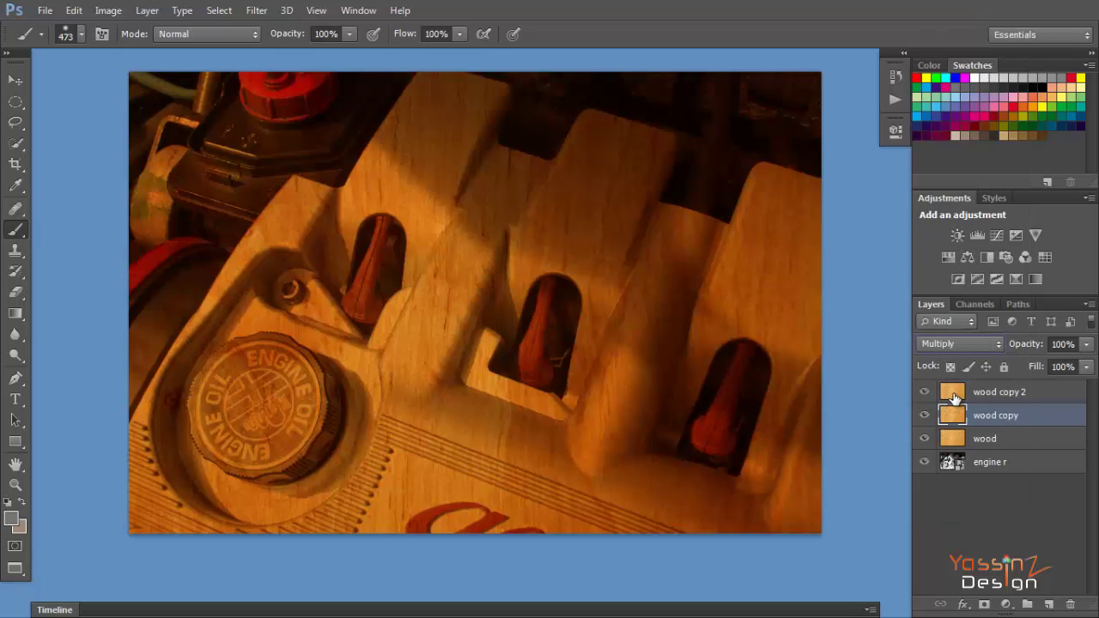
left_click(965, 348)
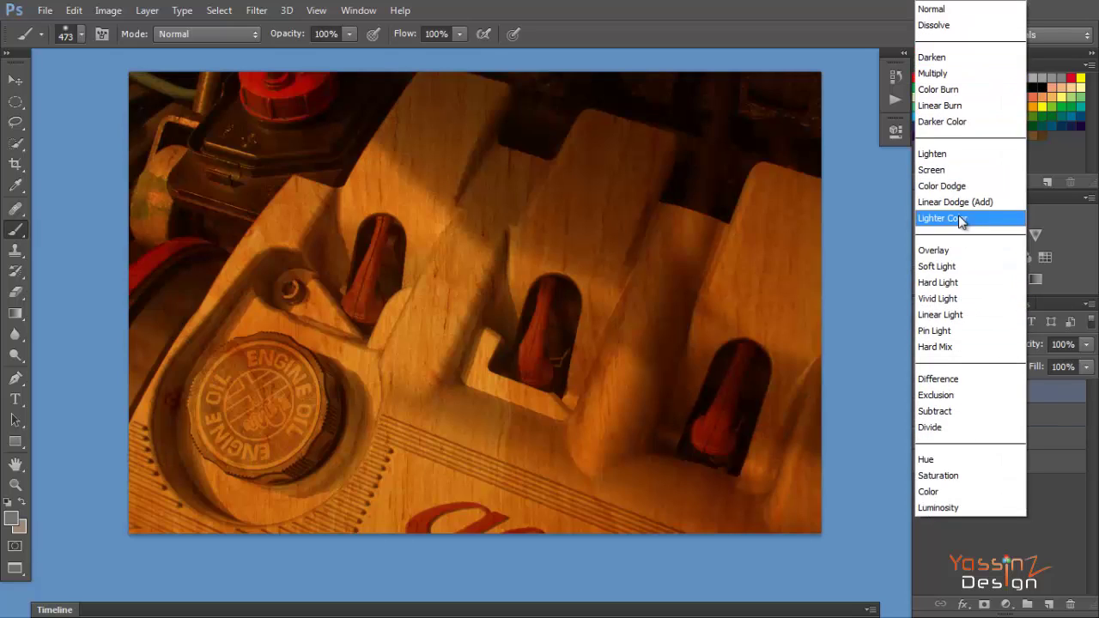
left_click(958, 250)
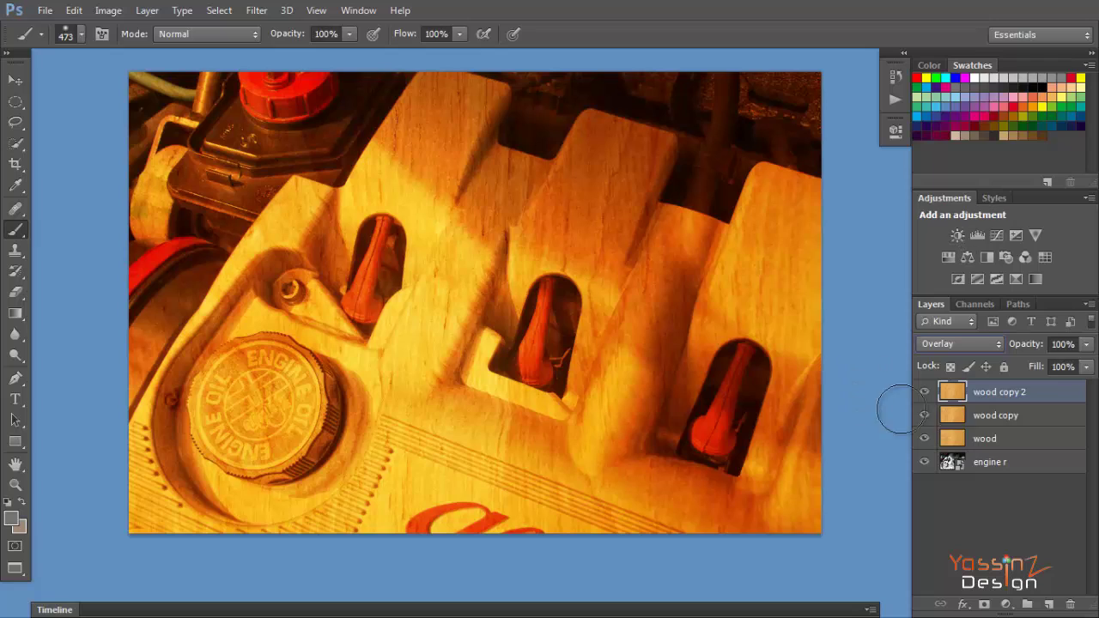
left_click(959, 439)
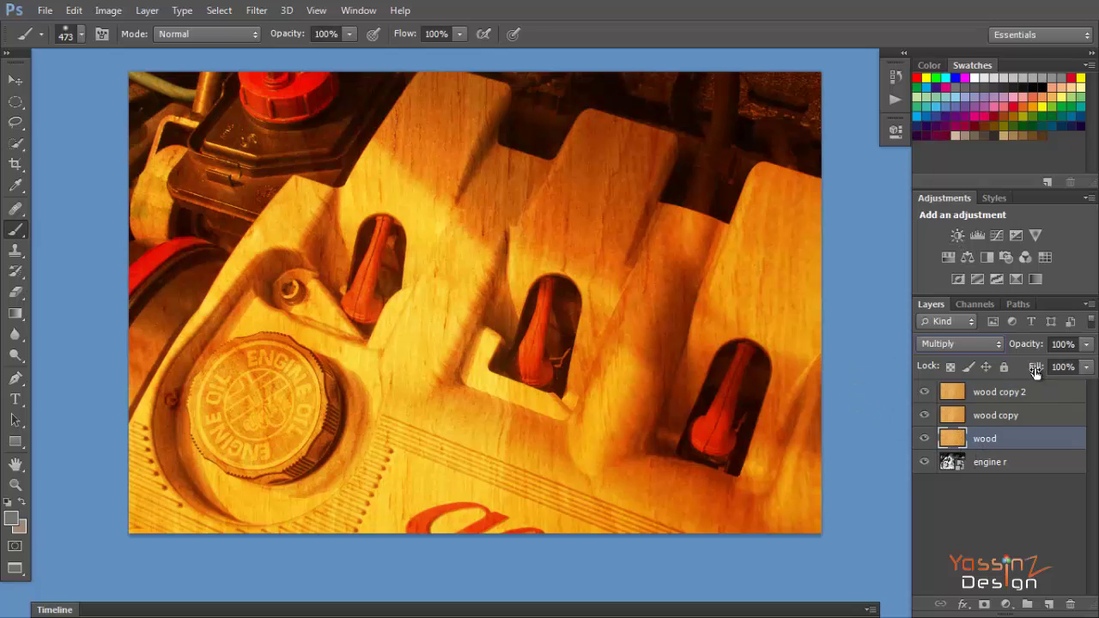
mouse_move(1030, 343)
left_mouse_down()
mouse_move(1011, 350)
mouse_move(1033, 349)
left_mouse_up()
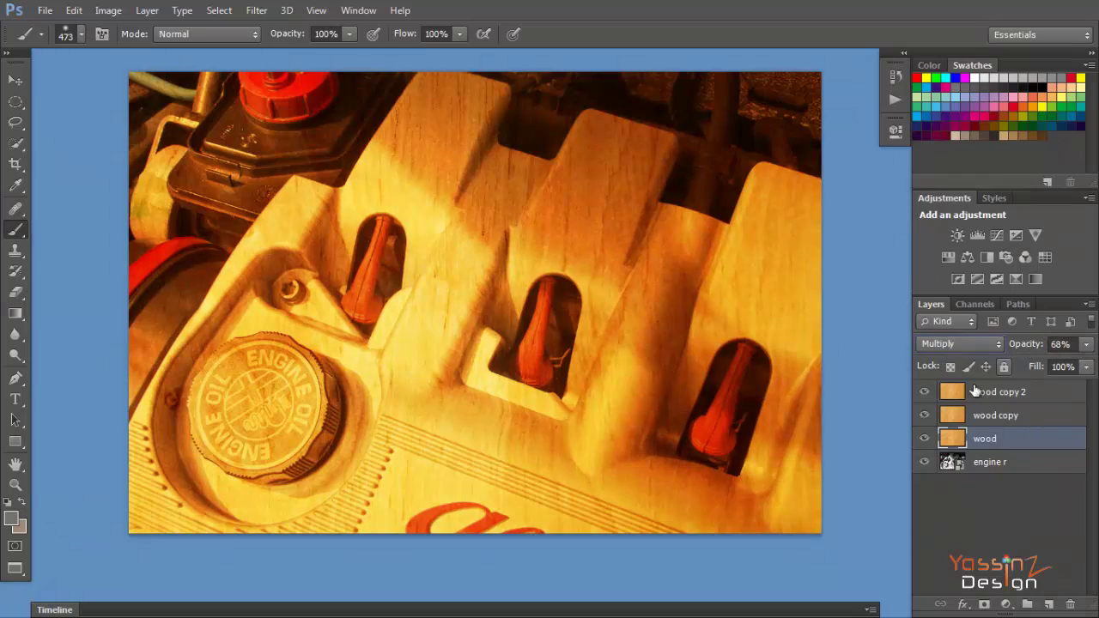
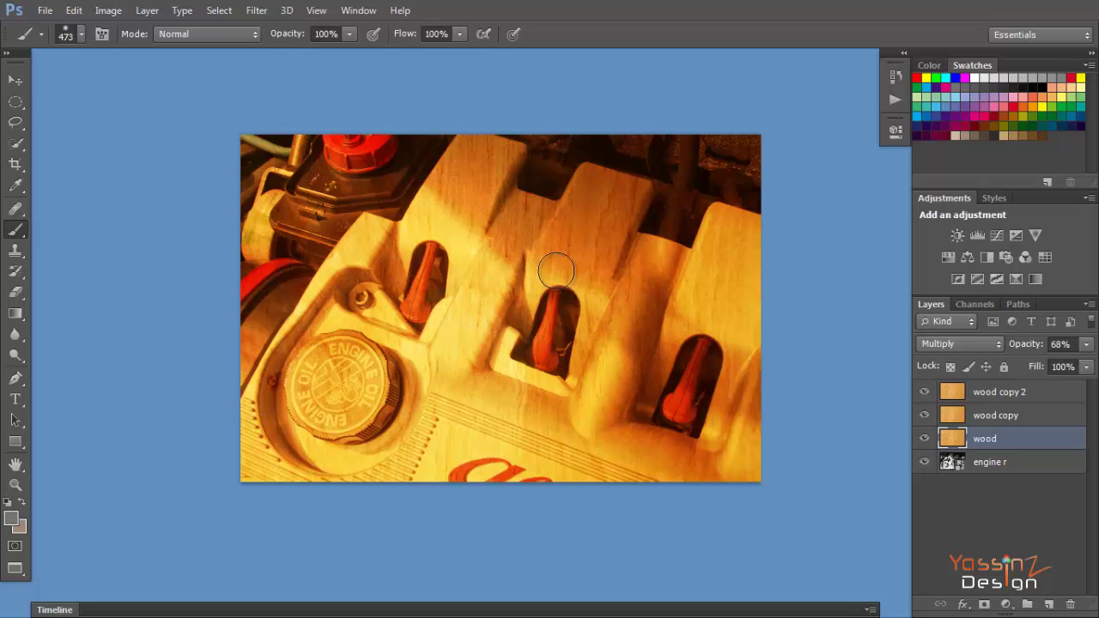
Step: Group the three wood layers and hide the group
left_click(920, 523)
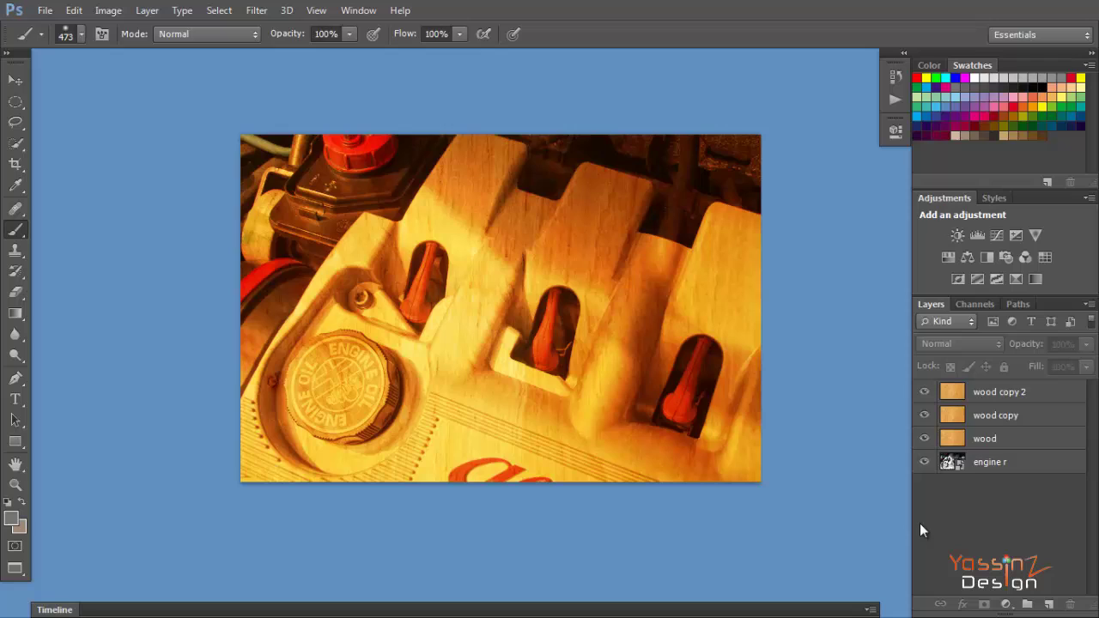
left_click(986, 437)
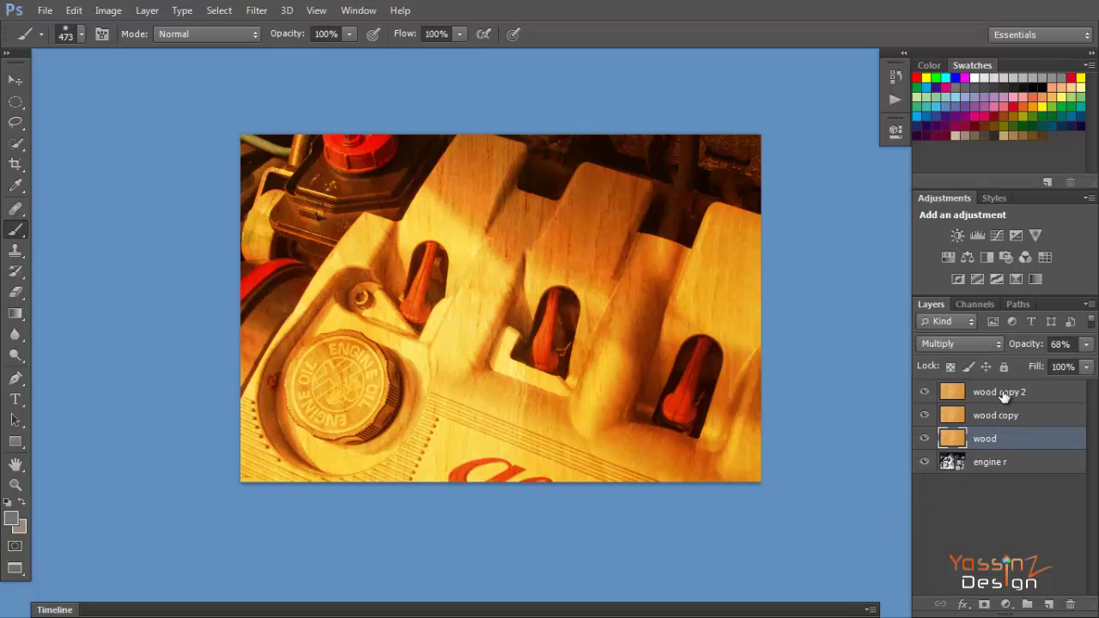
left_click(1004, 394, "shift")
key("ctrl+g")
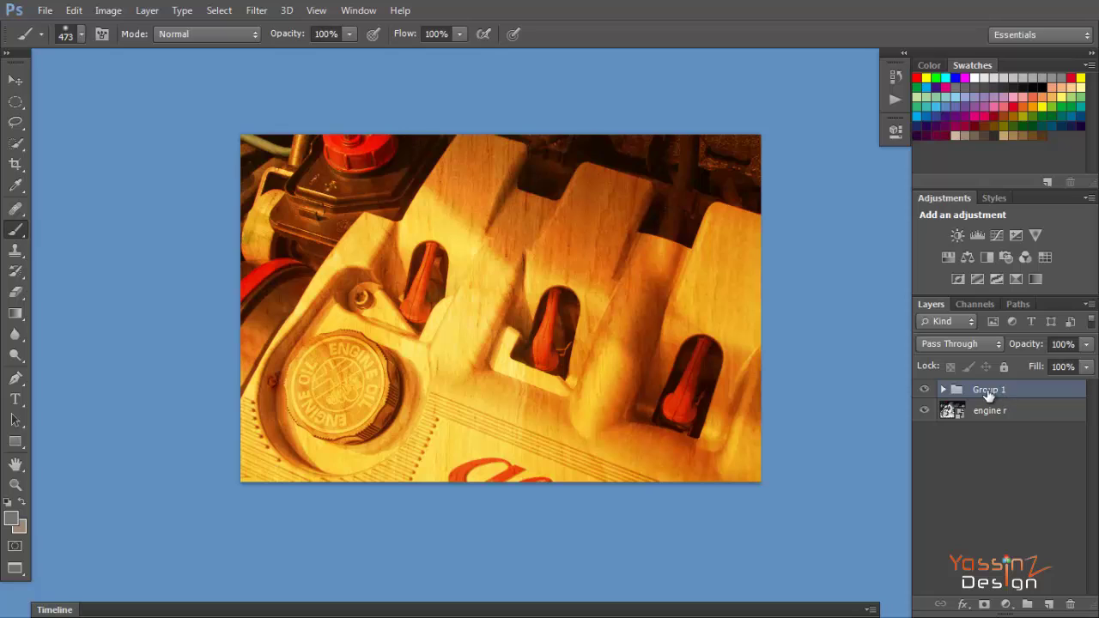
left_click(976, 467)
left_click(925, 390)
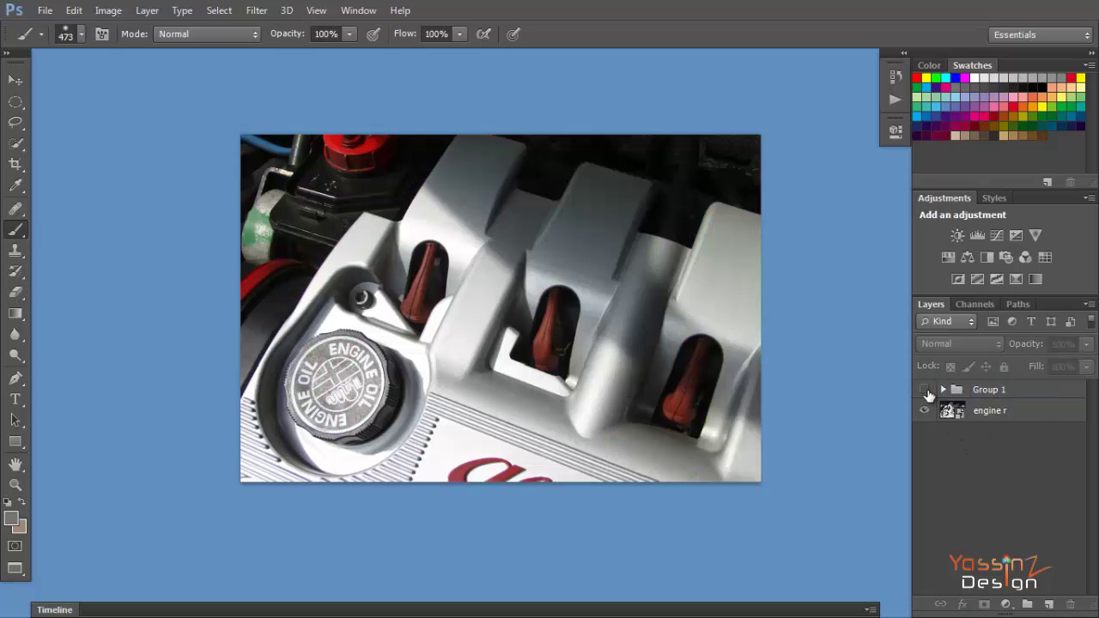
Step: Add a Brightness/Contrast adjustment layer above the engine r layer with brightness 150 and contrast 51
left_click(952, 417)
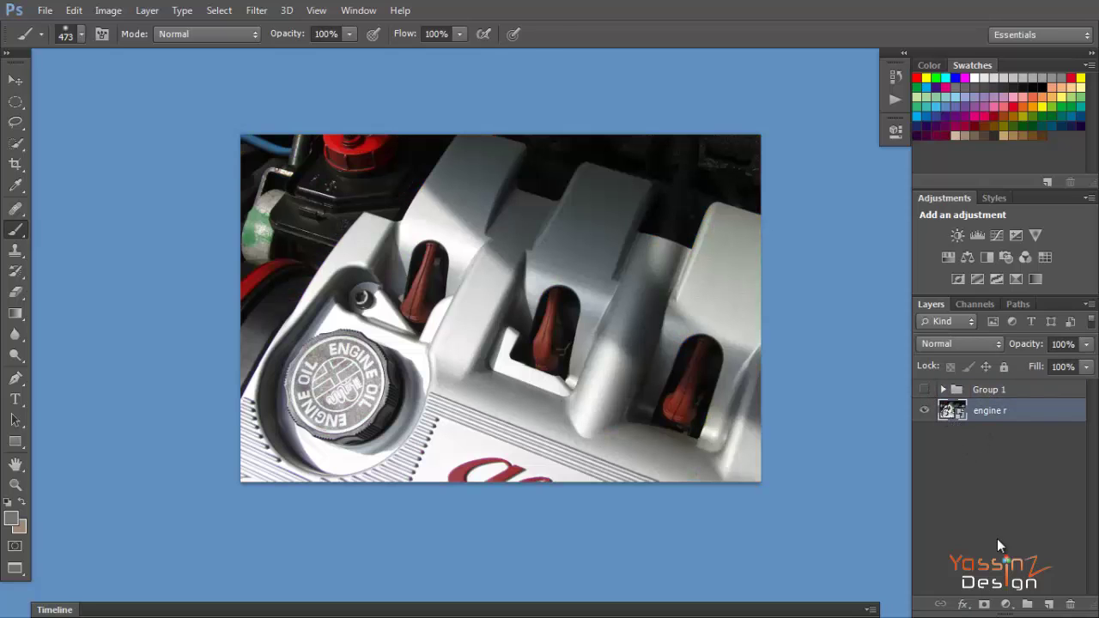
left_click(1006, 604)
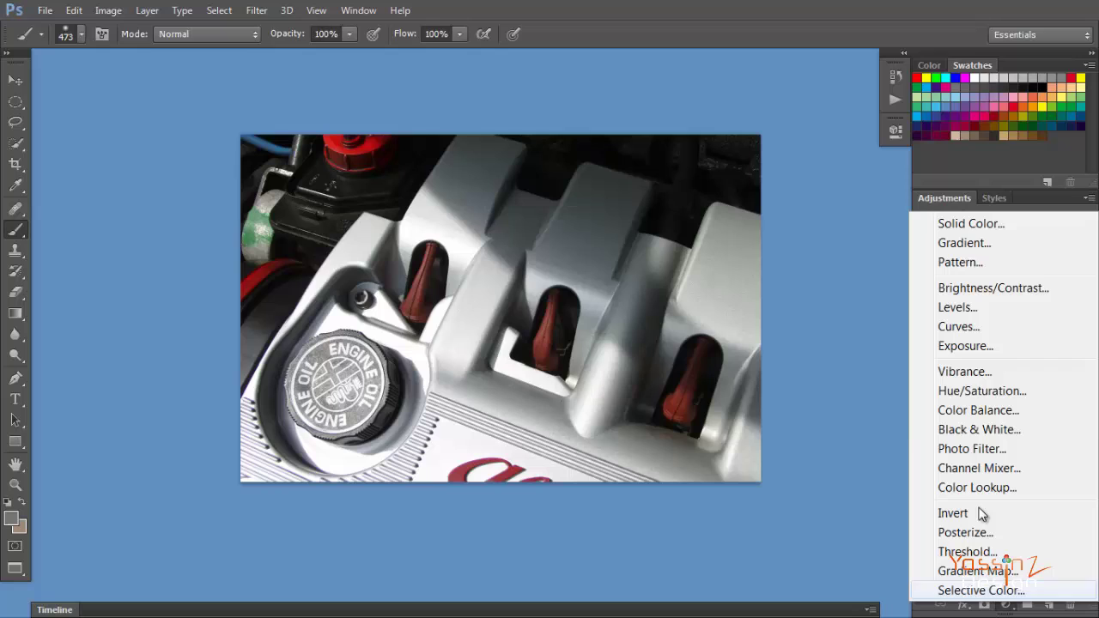
left_click(971, 291)
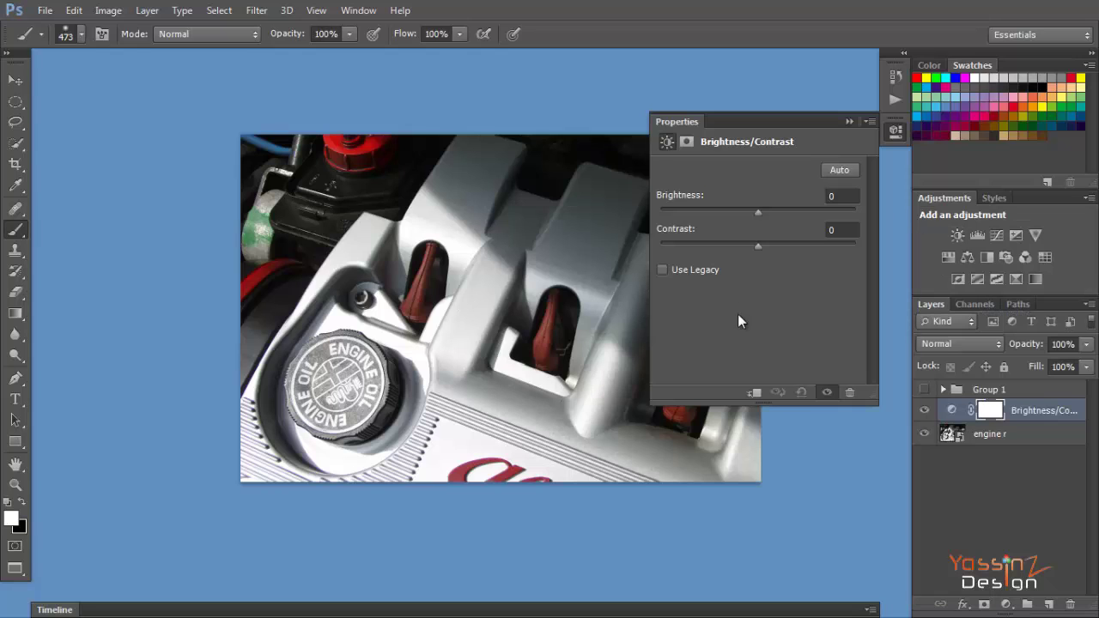
left_click_drag(759, 244, 808, 248)
left_click_drag(774, 214, 863, 212)
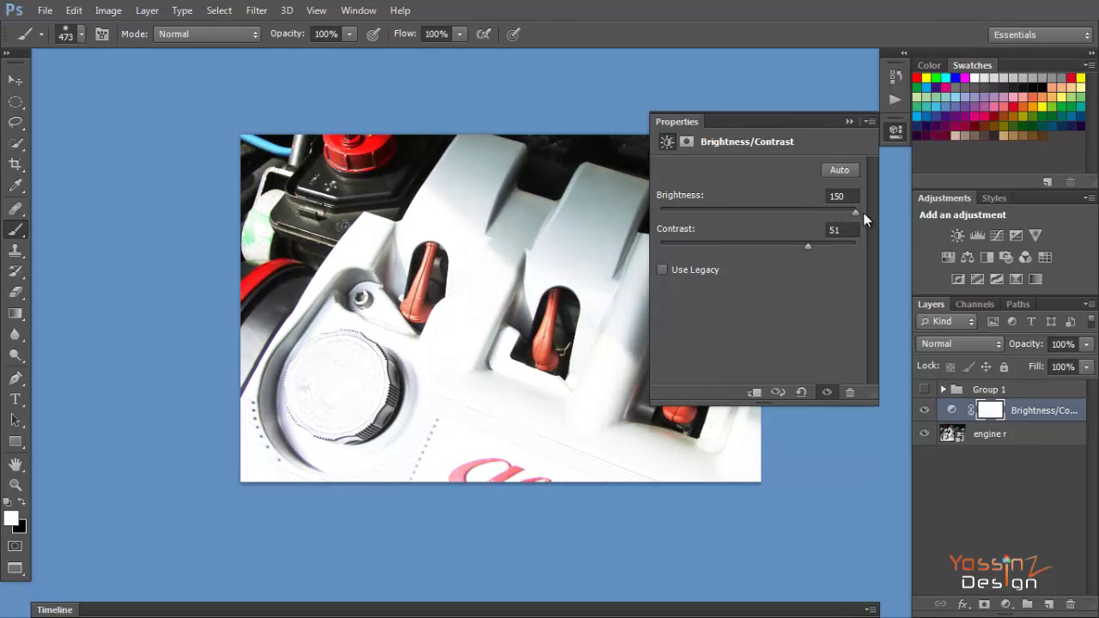
left_click(896, 131)
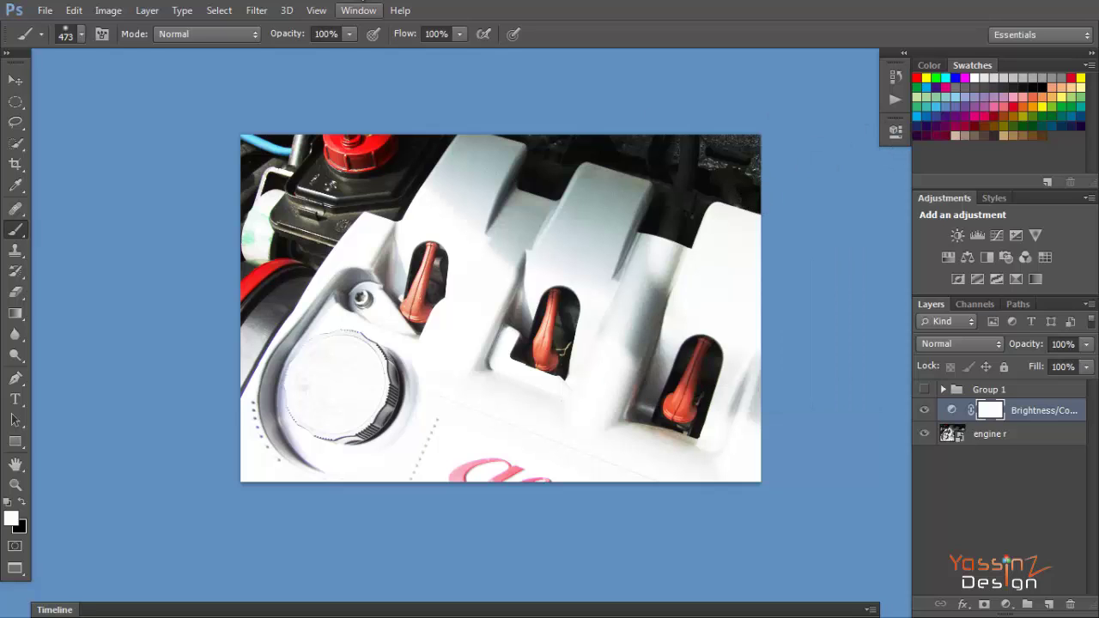
Step: Refine the Brightness/Contrast layer's mask with Color Range, sampling the gray tones of the engine cover with fuzziness 42
left_click(210, 11)
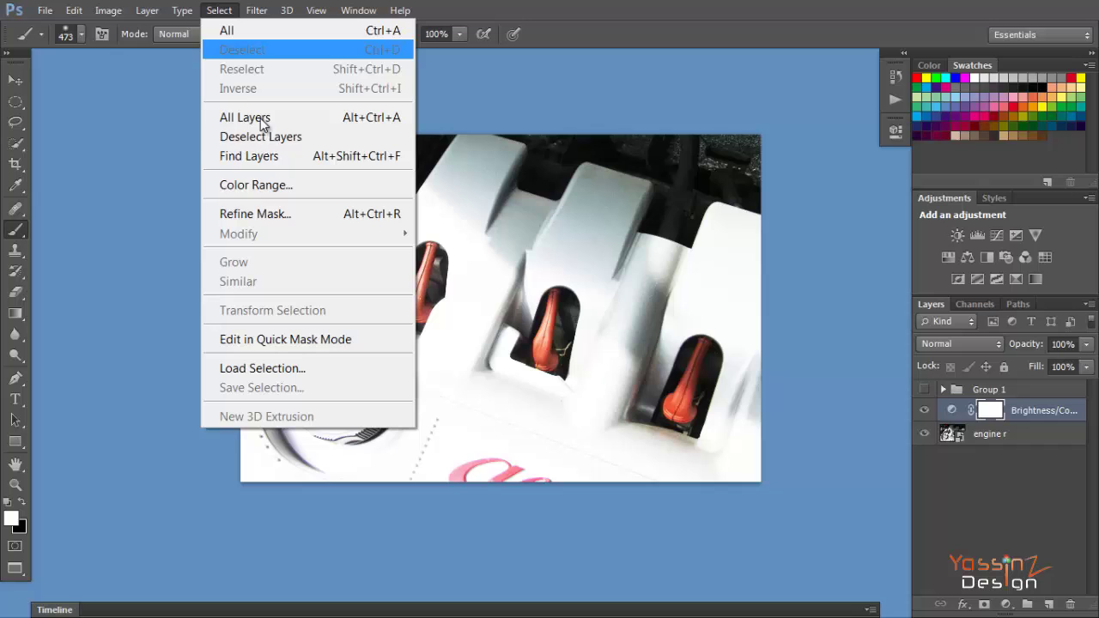
left_click(257, 185)
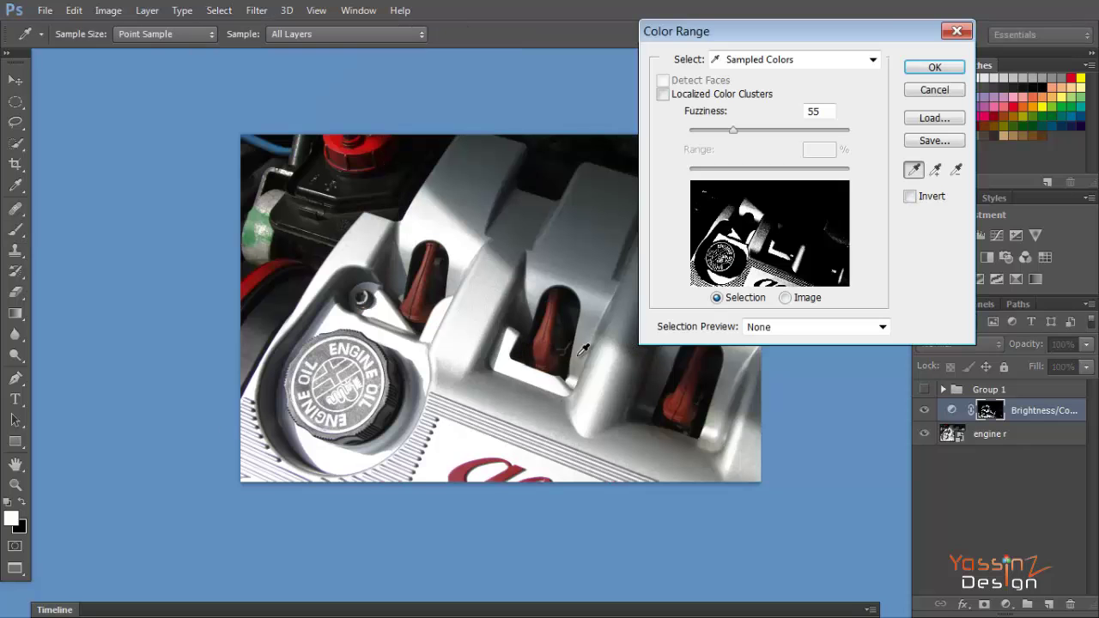
left_click(487, 300)
left_click(532, 280)
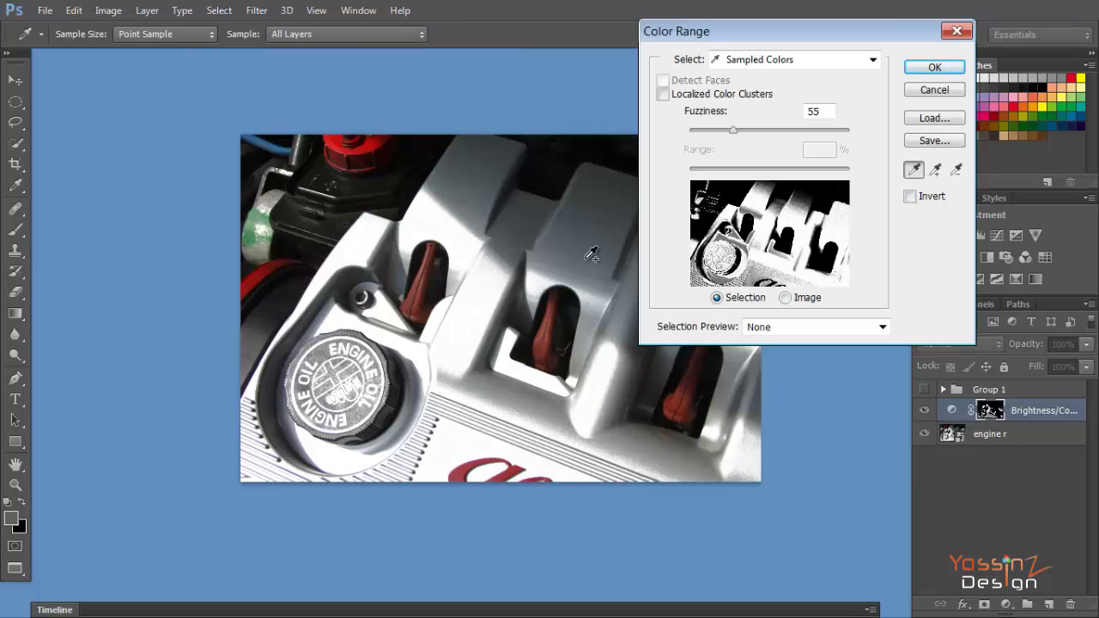
left_click(585, 458)
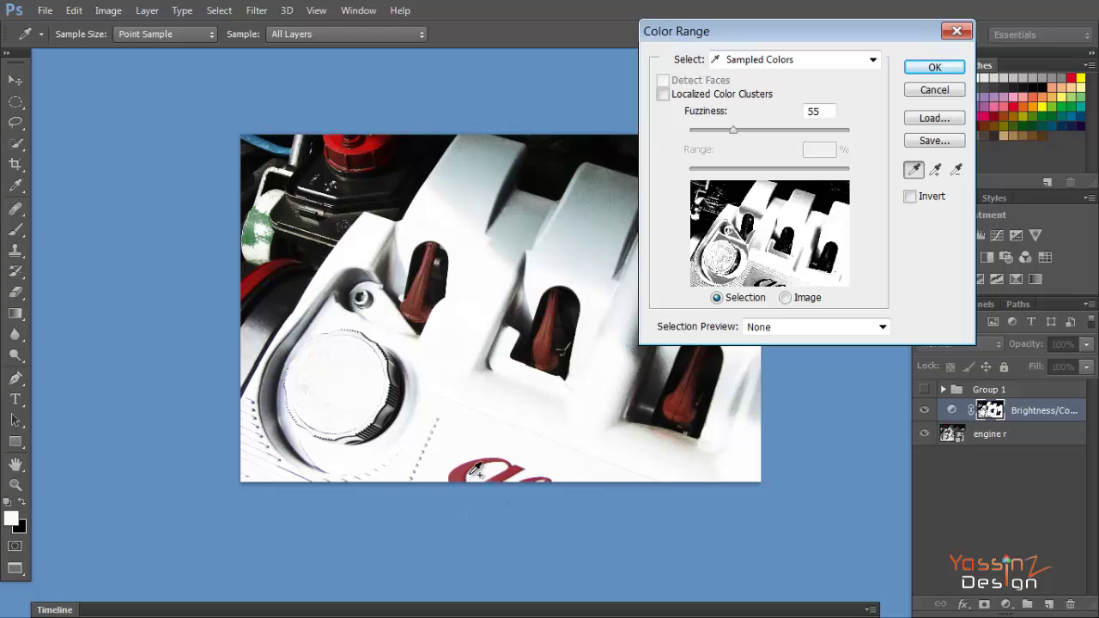
left_click(448, 457)
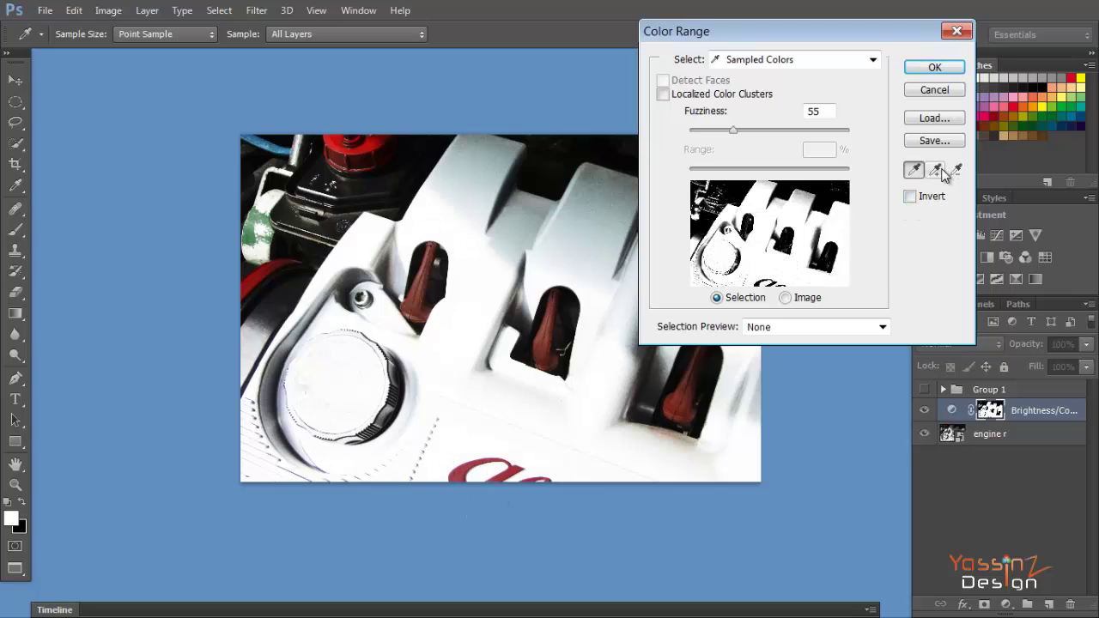
left_click(263, 447)
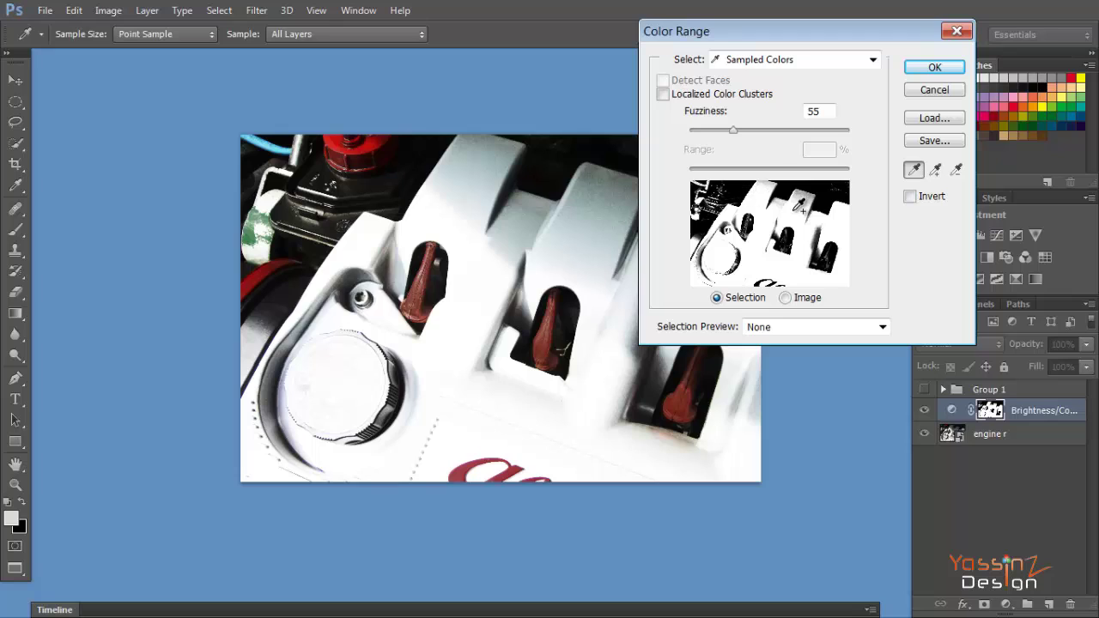
left_click(617, 177)
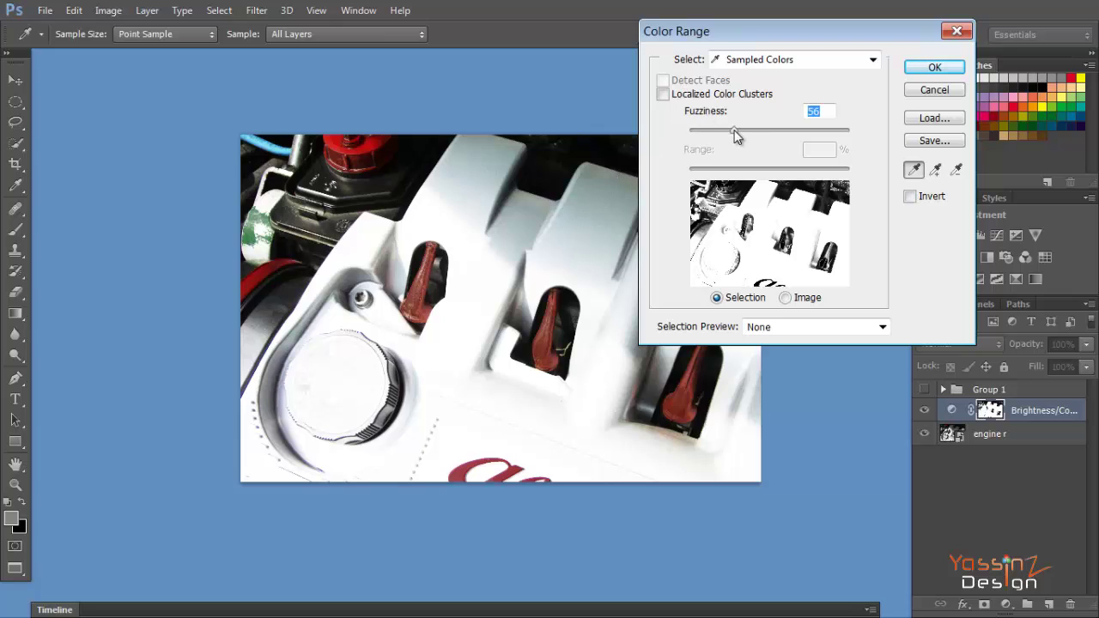
left_click_drag(734, 130, 723, 132)
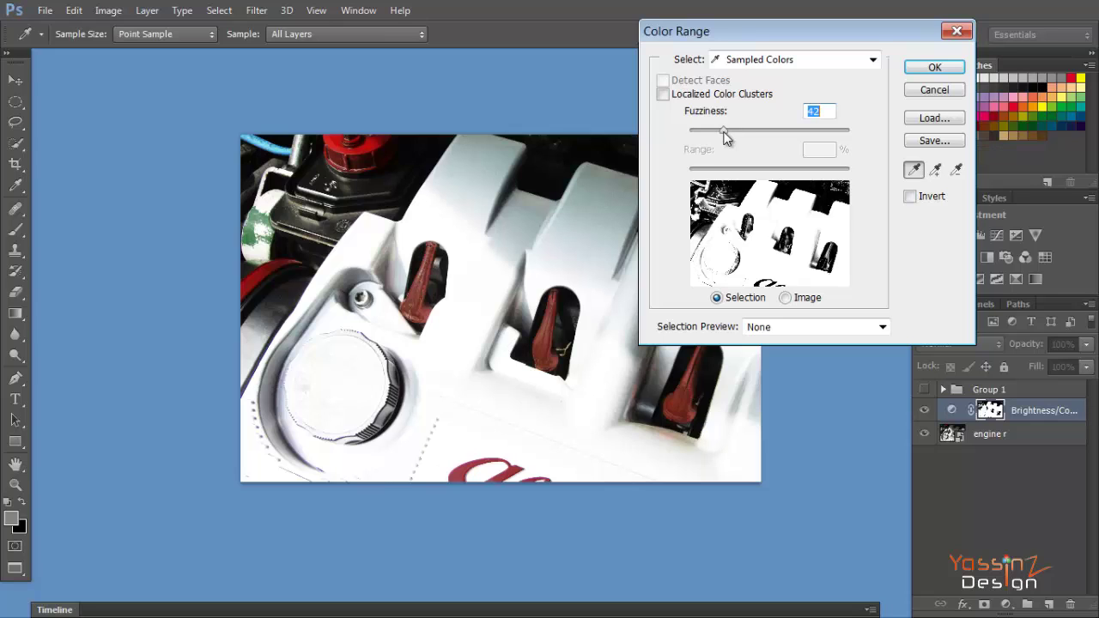
left_click(936, 69)
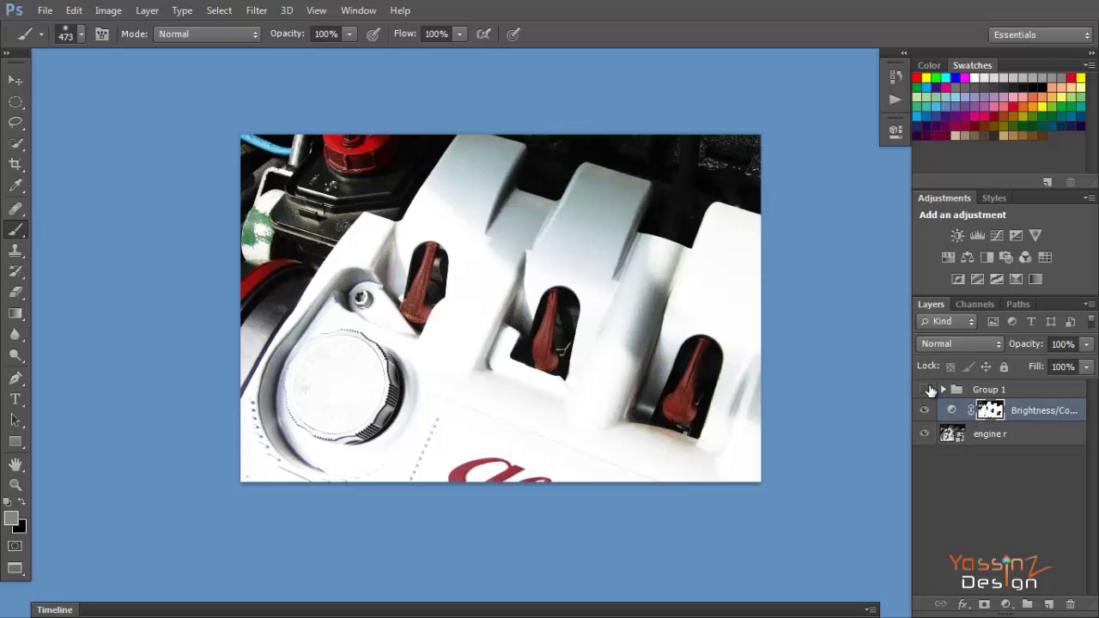
Step: Move the layer mask from the Brightness/Contrast layer onto the wood group and show the group
mouse_move(990, 412)
left_mouse_down()
mouse_move(984, 396)
mouse_move(1000, 393)
left_mouse_up()
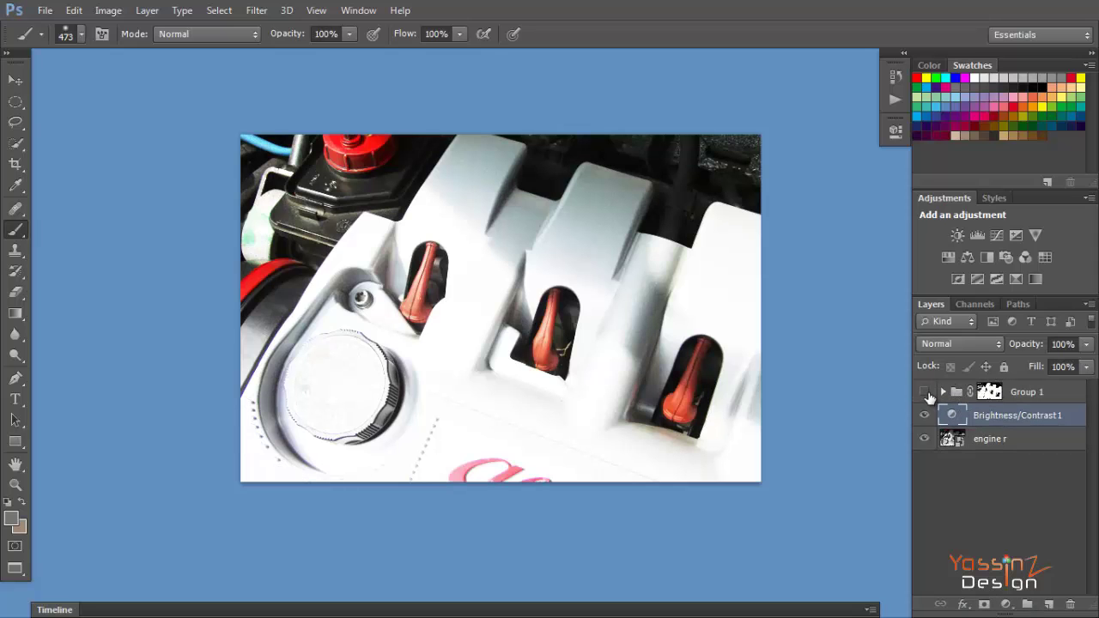
left_click(923, 391)
Step: Hide the Brightness/Contrast adjustment layer, then delete it
left_click(924, 415)
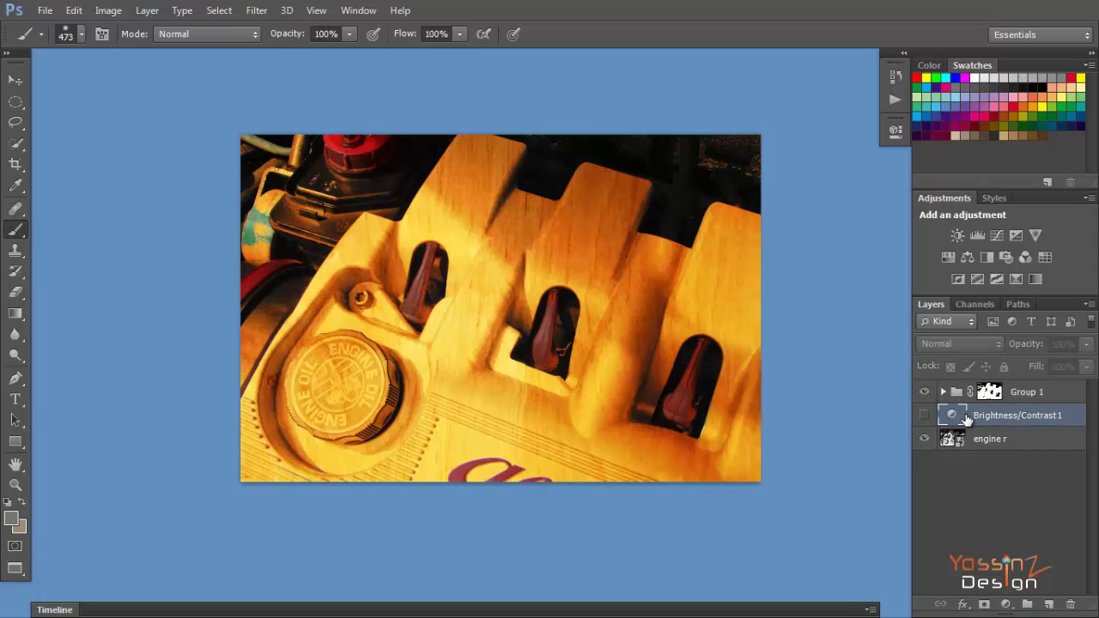
left_click_drag(966, 418, 1070, 605)
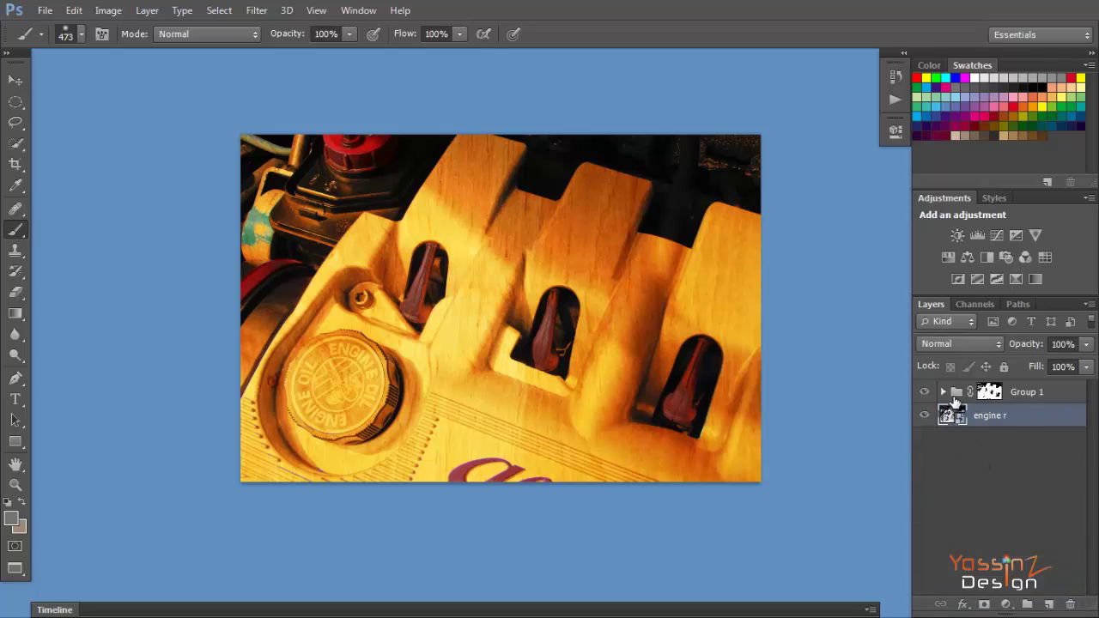
Step: Paint on Group 1's mask to remove the wood effect from the engine parts surrounding the cover
left_click(943, 392)
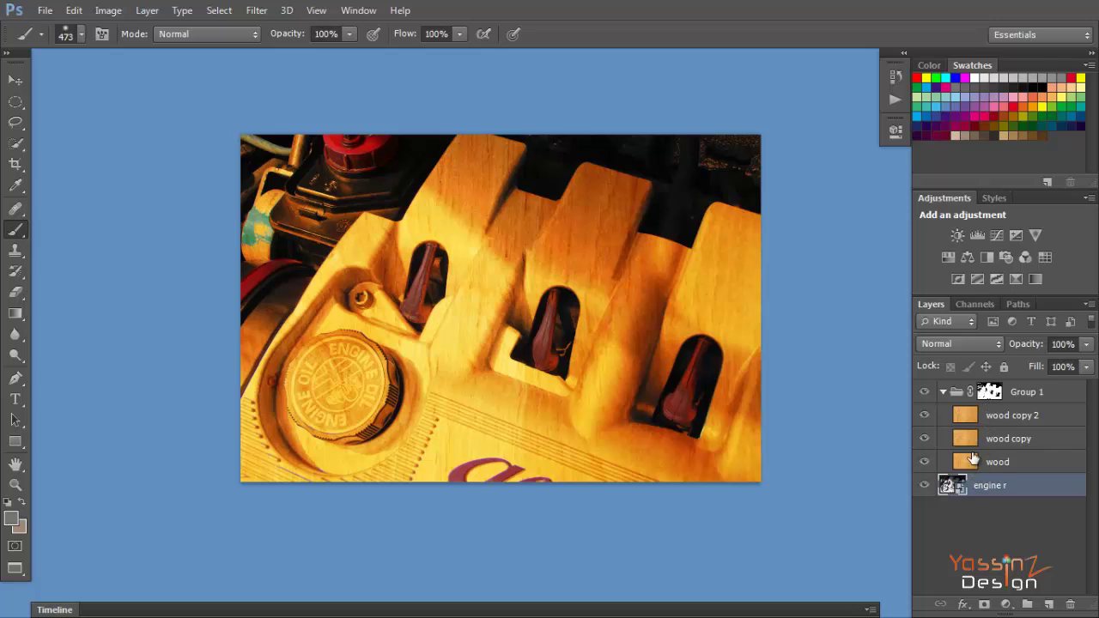
left_click(988, 393)
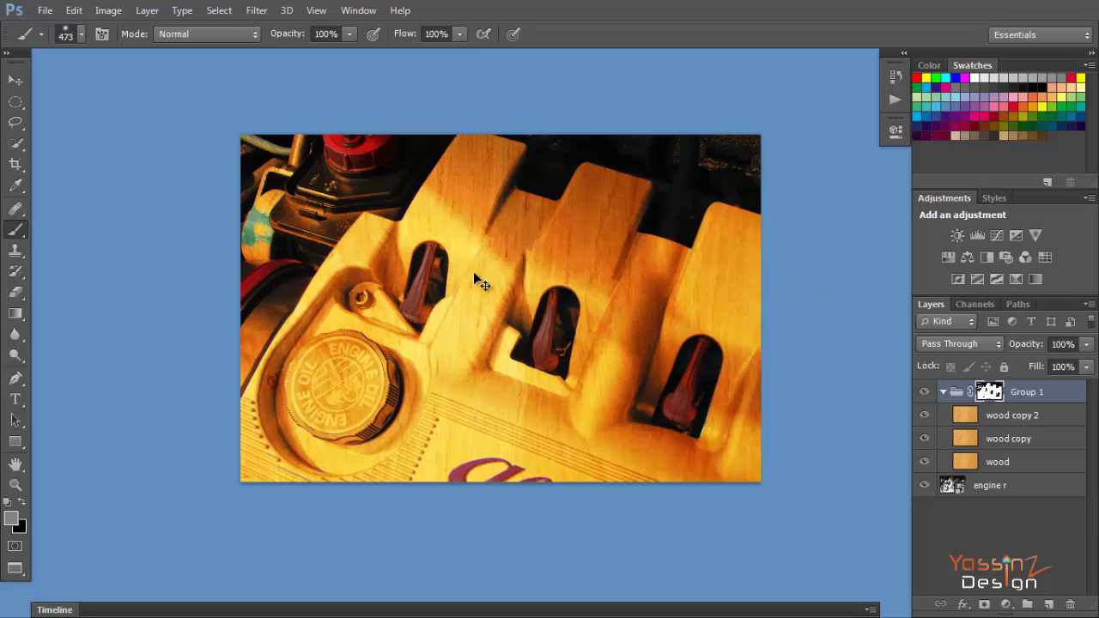
scroll(473, 272, "up", 5)
scroll(456, 274, "down", 1)
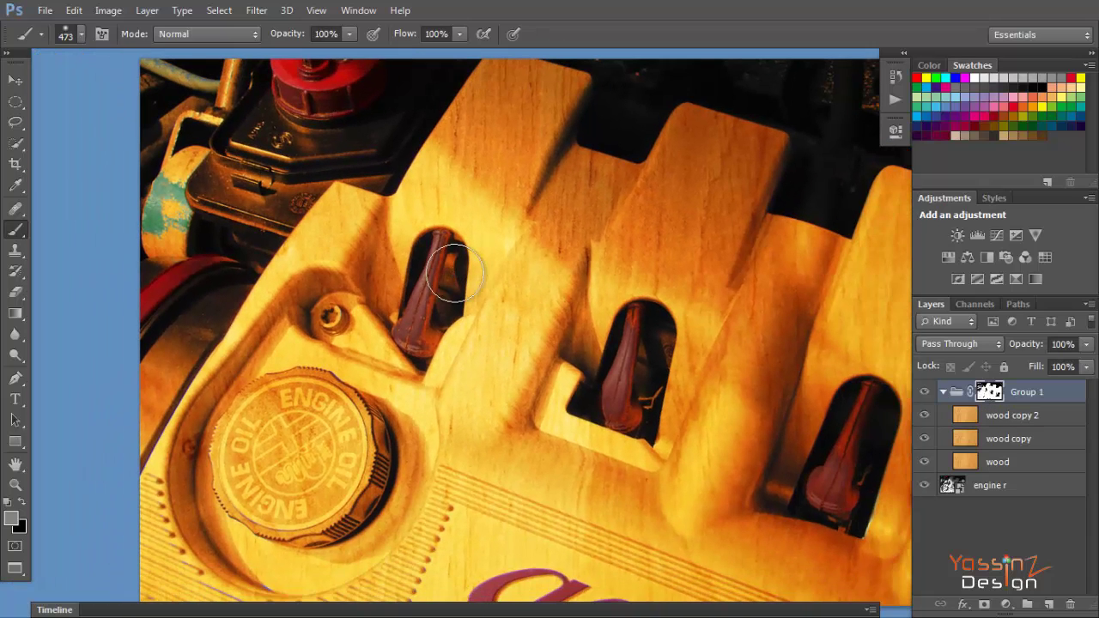
scroll(452, 271, "down", 3)
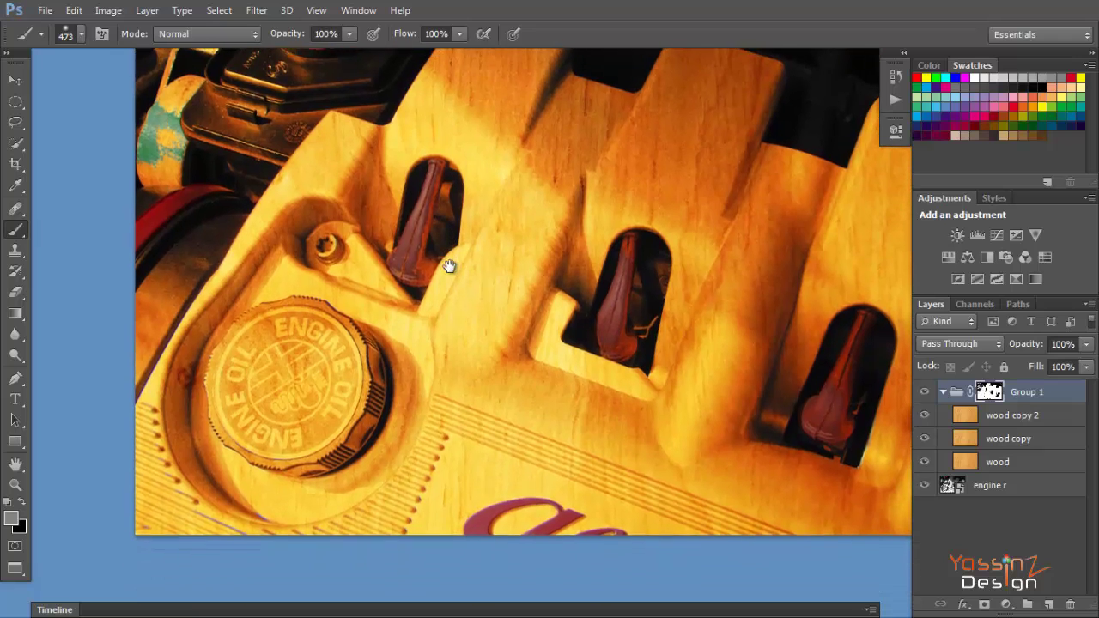
scroll(450, 268, "down", 1)
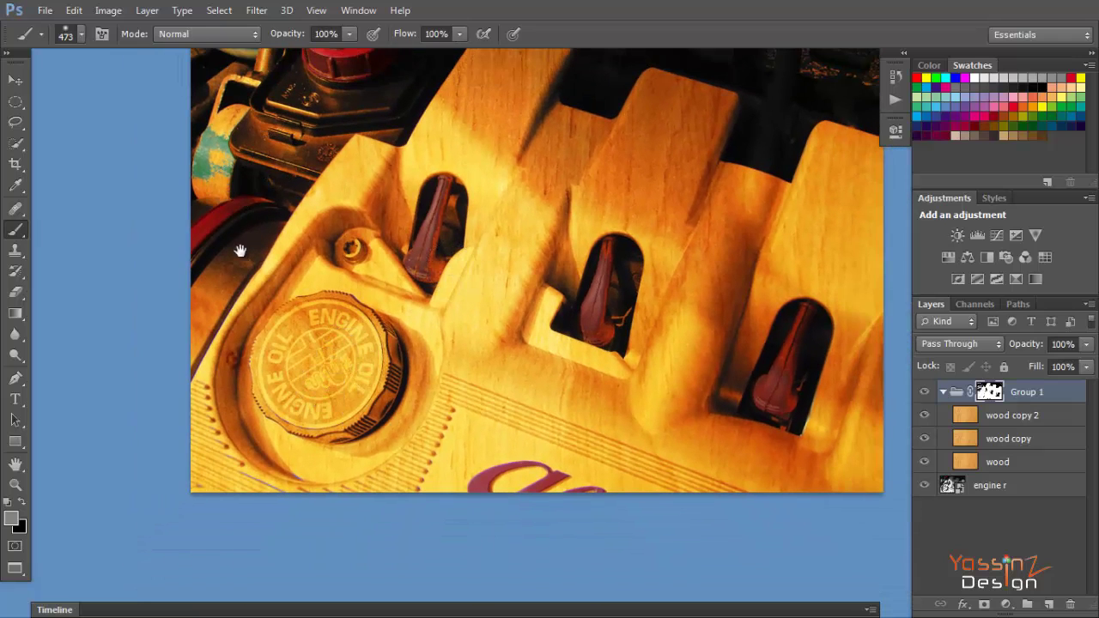
left_click_drag(269, 215, 270, 249)
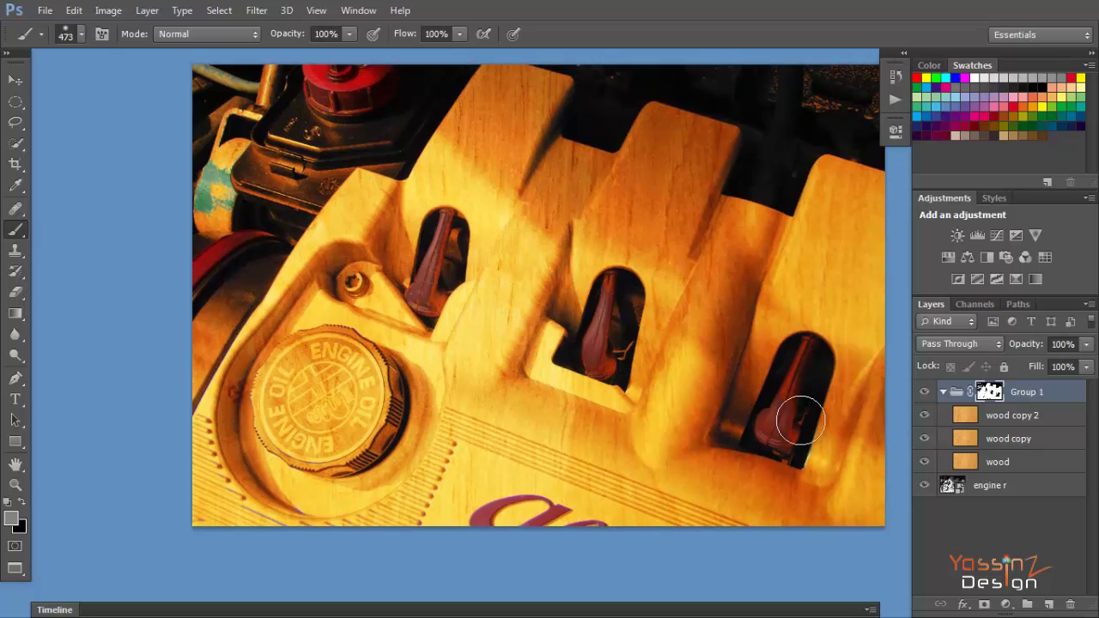
left_click(225, 245)
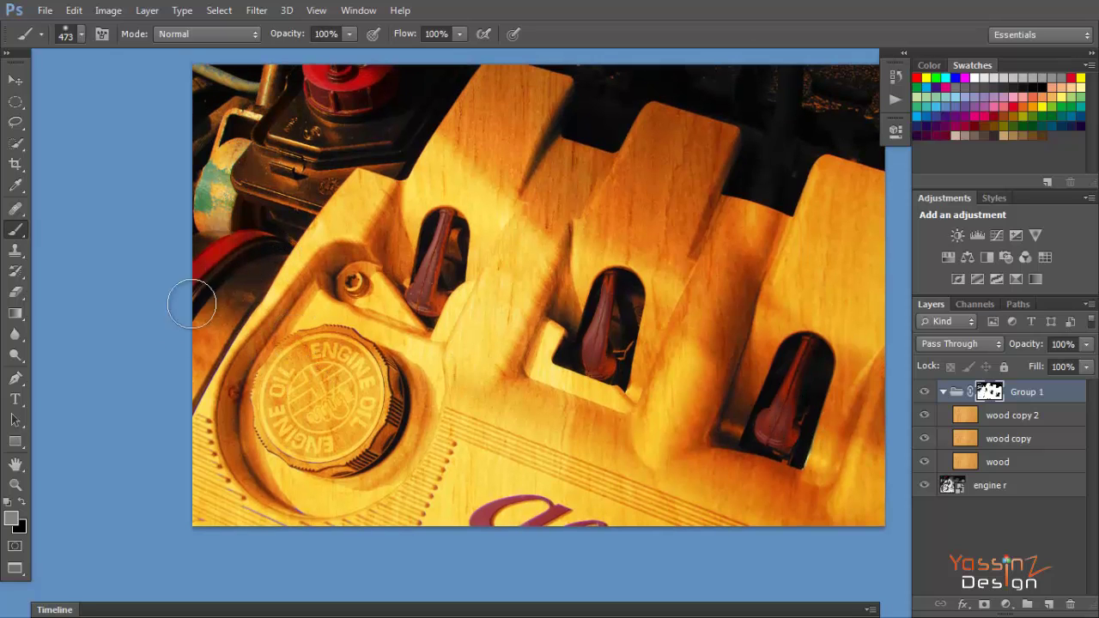
mouse_move(292, 213)
left_mouse_down()
mouse_move(375, 79)
mouse_move(375, 128)
mouse_move(394, 151)
mouse_move(369, 120)
mouse_move(382, 56)
mouse_move(217, 68)
left_mouse_up()
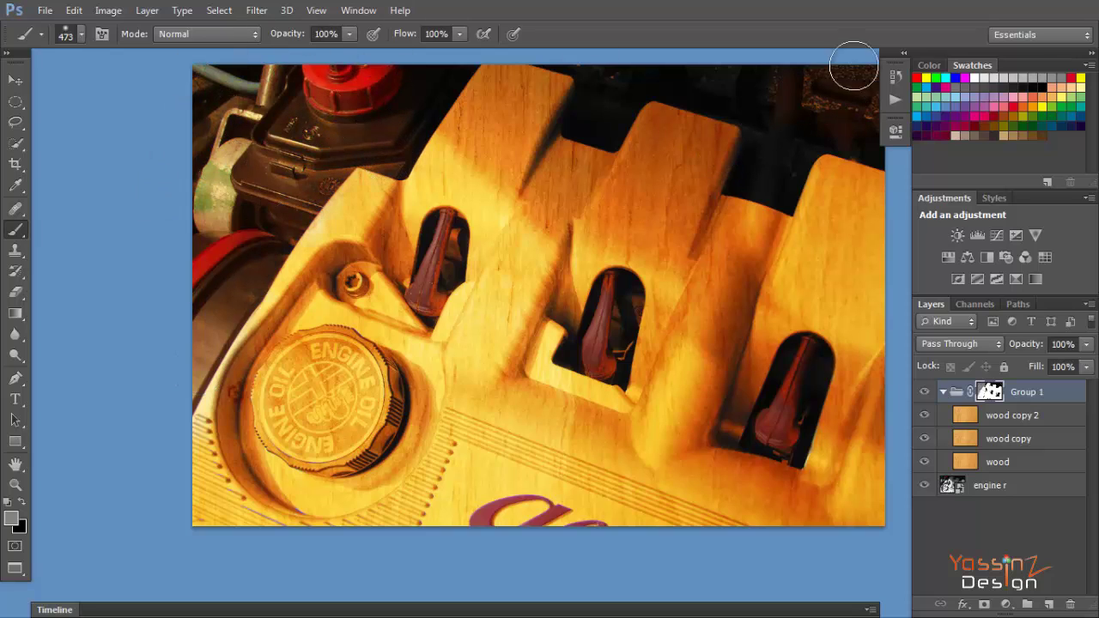
key("x")
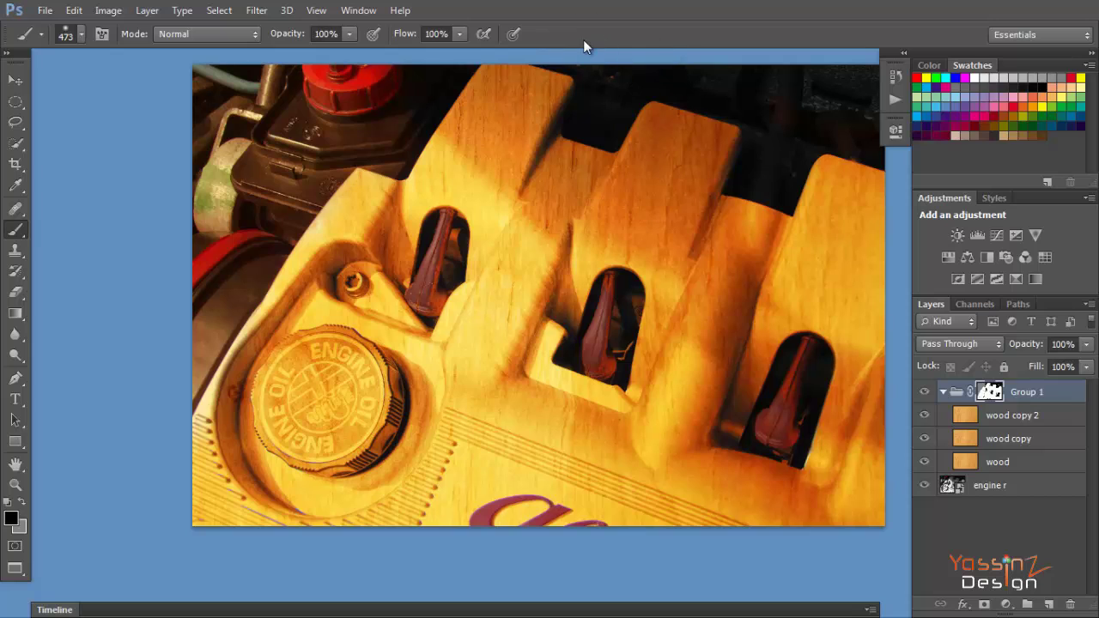
mouse_move(321, 130)
left_mouse_down()
mouse_move(218, 207)
mouse_move(232, 239)
mouse_move(172, 273)
mouse_move(228, 133)
left_mouse_up()
key("ctrl+z")
key("x")
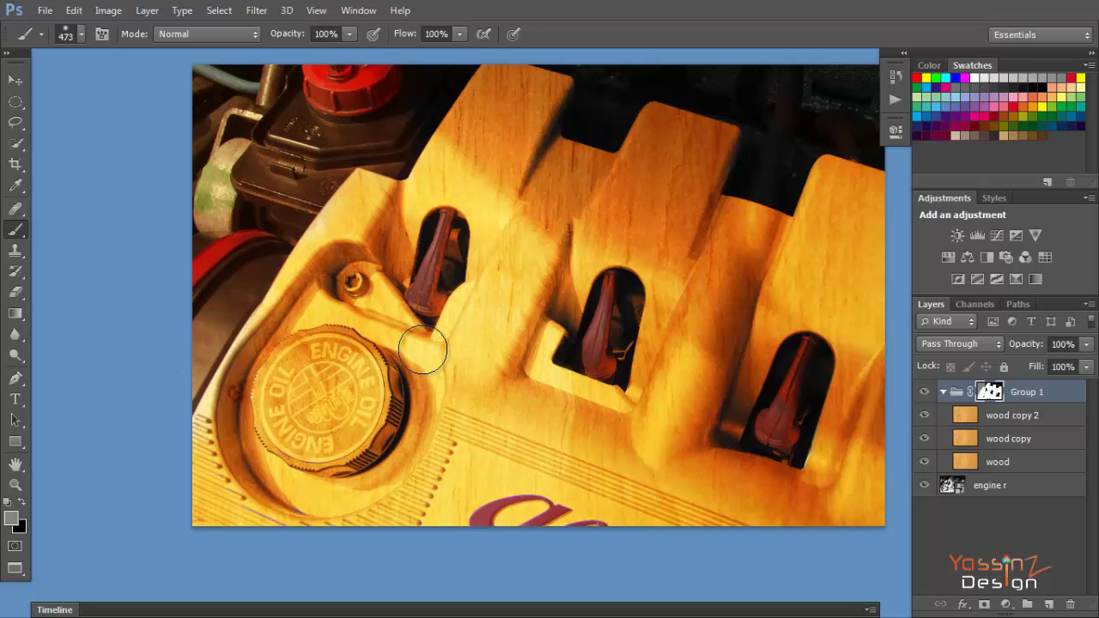
Step: Remove the wood from the engine oil cap by clearing an elliptical selection on Group 1's mask, and retouch the cap with a size 89 brush
key("m")
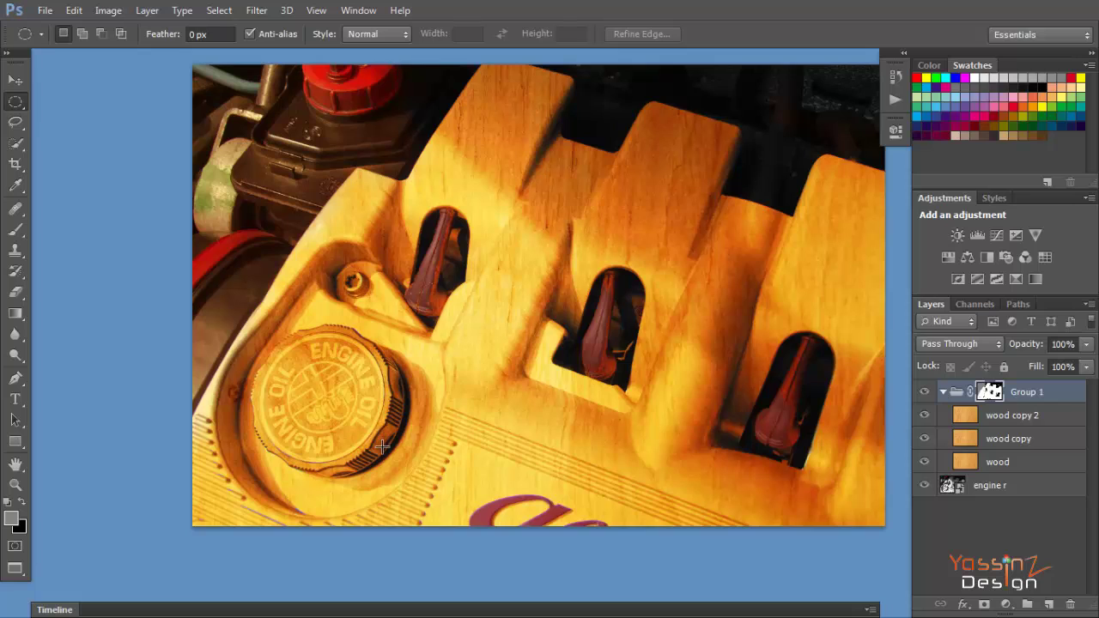
left_click_drag(385, 443, 290, 391)
left_click(290, 390)
left_click_drag(272, 353, 407, 474)
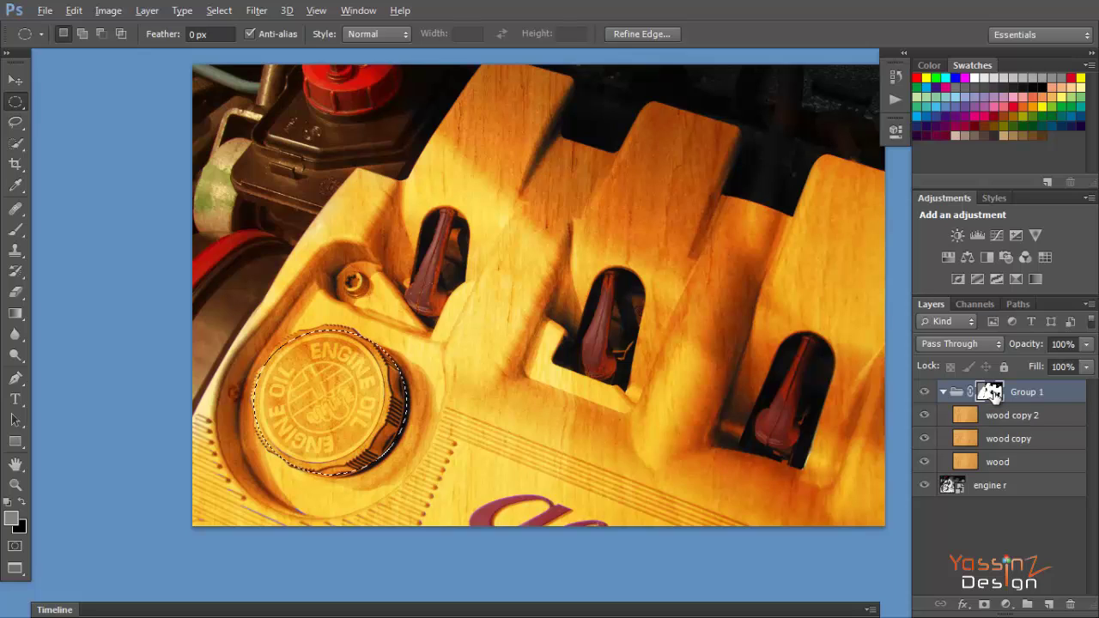
key("Delete")
key("ctrl+d")
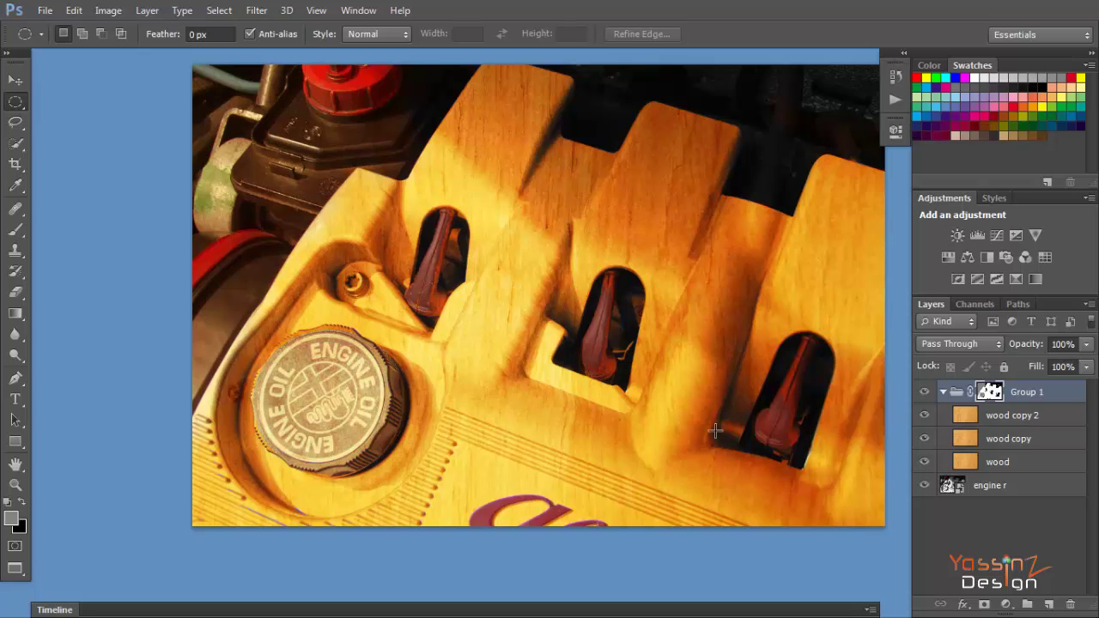
key("b")
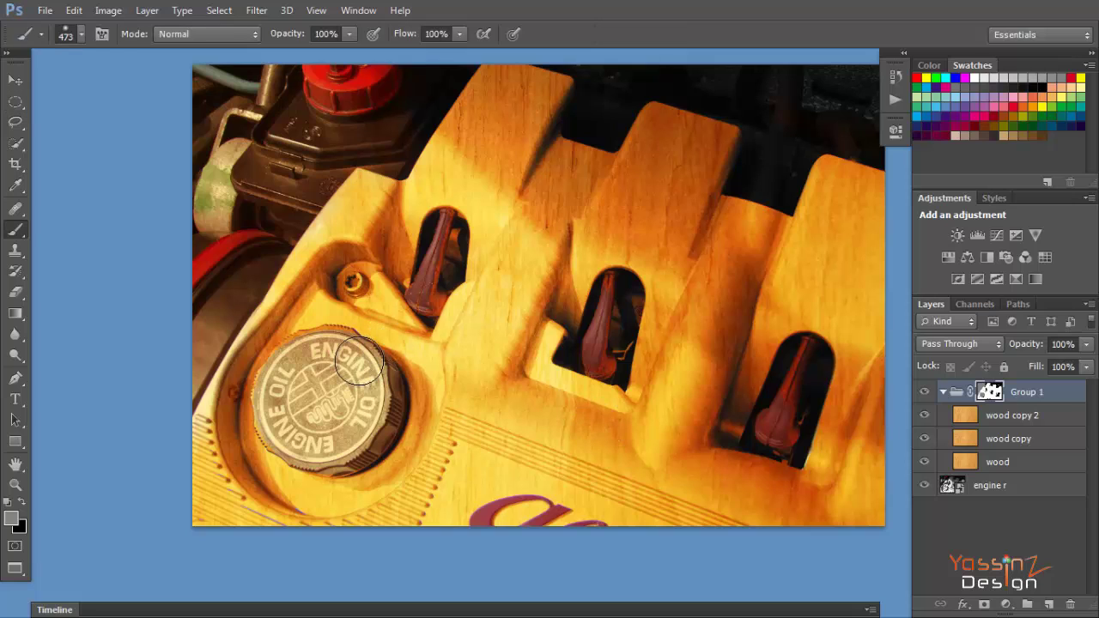
left_click_drag(344, 373, 319, 373)
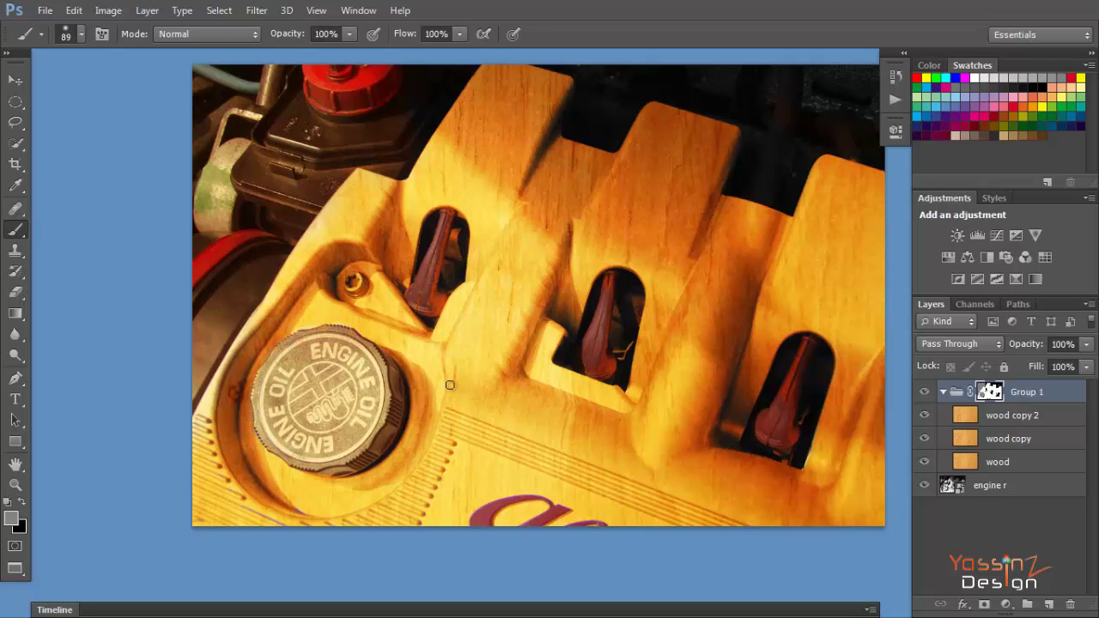
Step: Hide Group 1 and load the Green channel of the engine photo as a selection
left_click(551, 301, "alt")
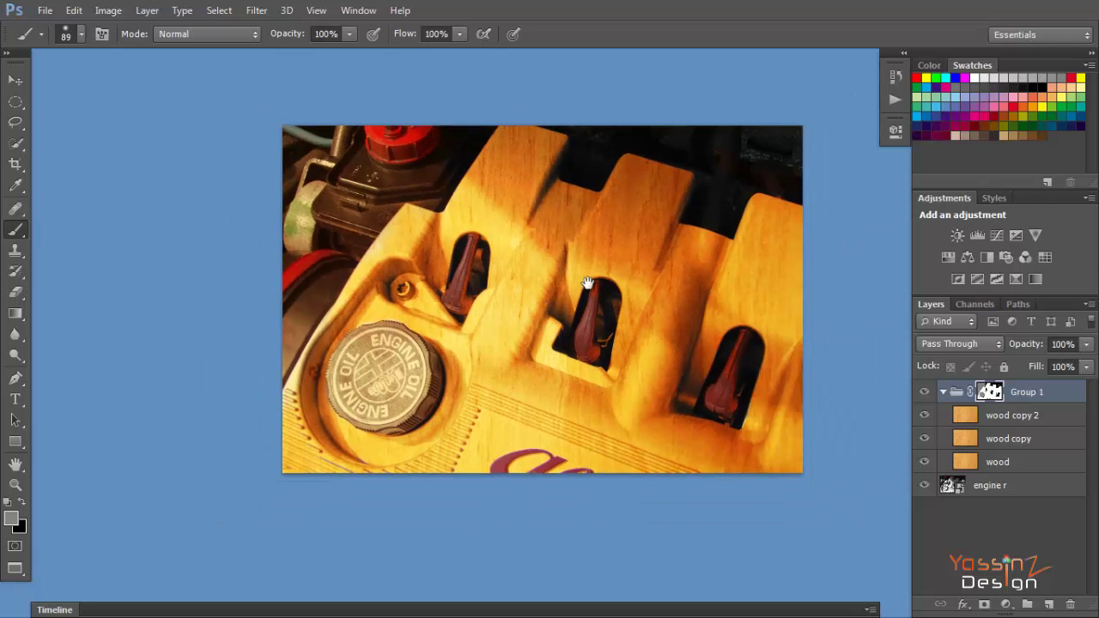
left_click_drag(588, 283, 335, 356)
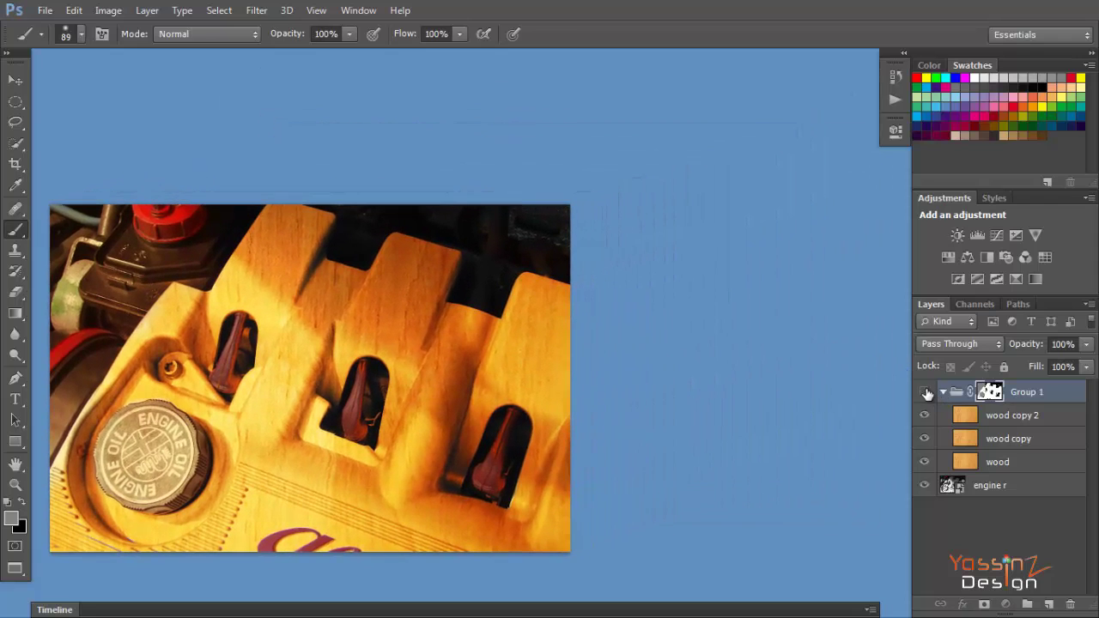
left_click(924, 392)
left_click(978, 305)
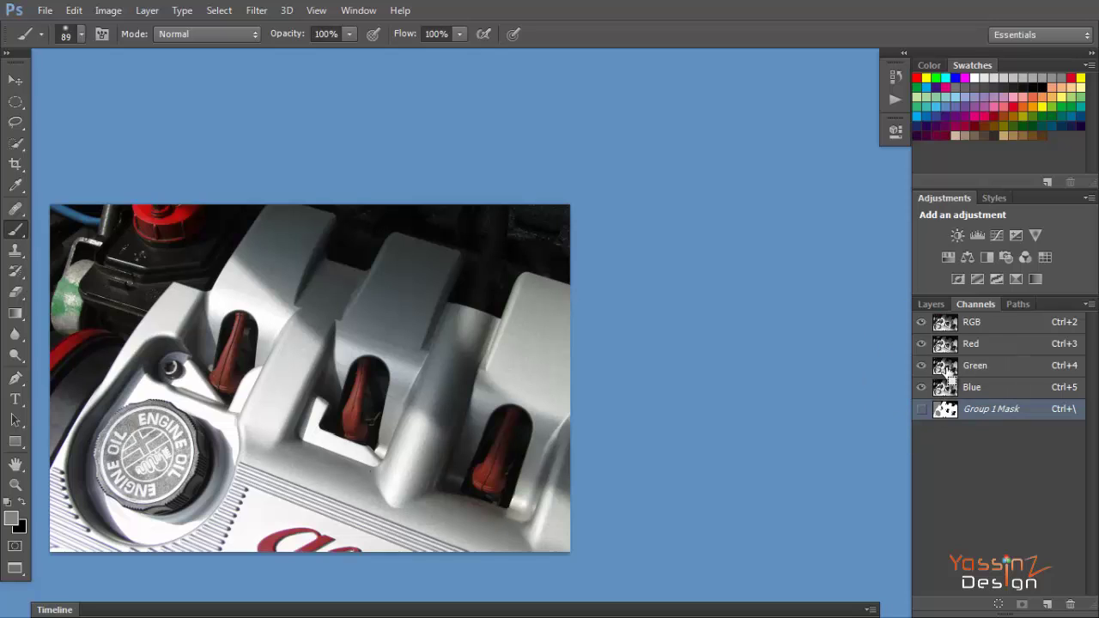
left_click(947, 369, "ctrl")
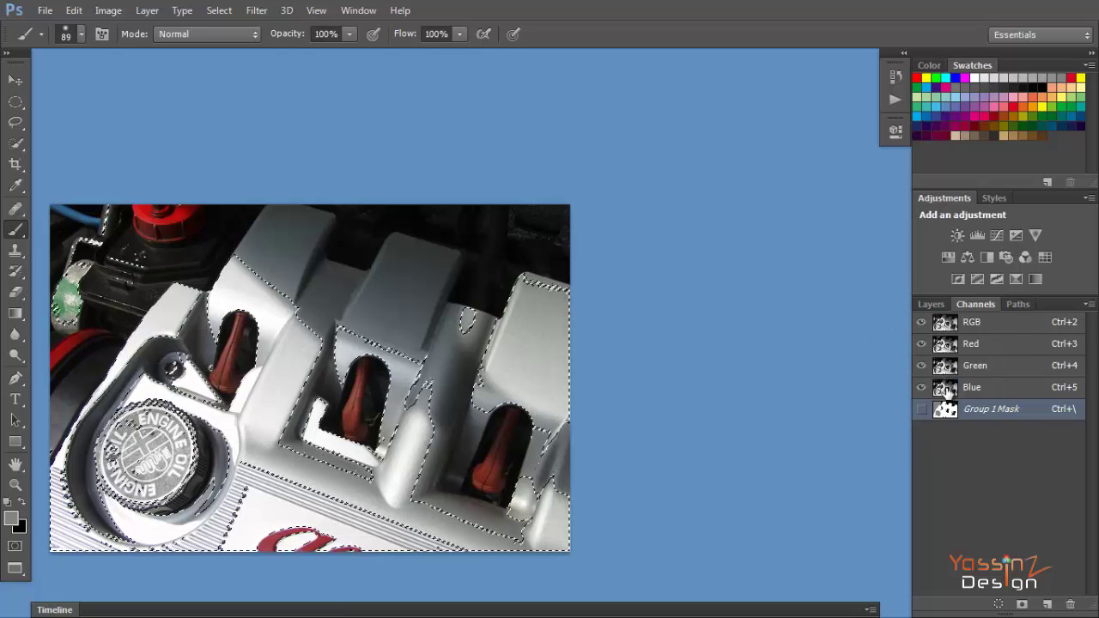
left_click(947, 390, "ctrl")
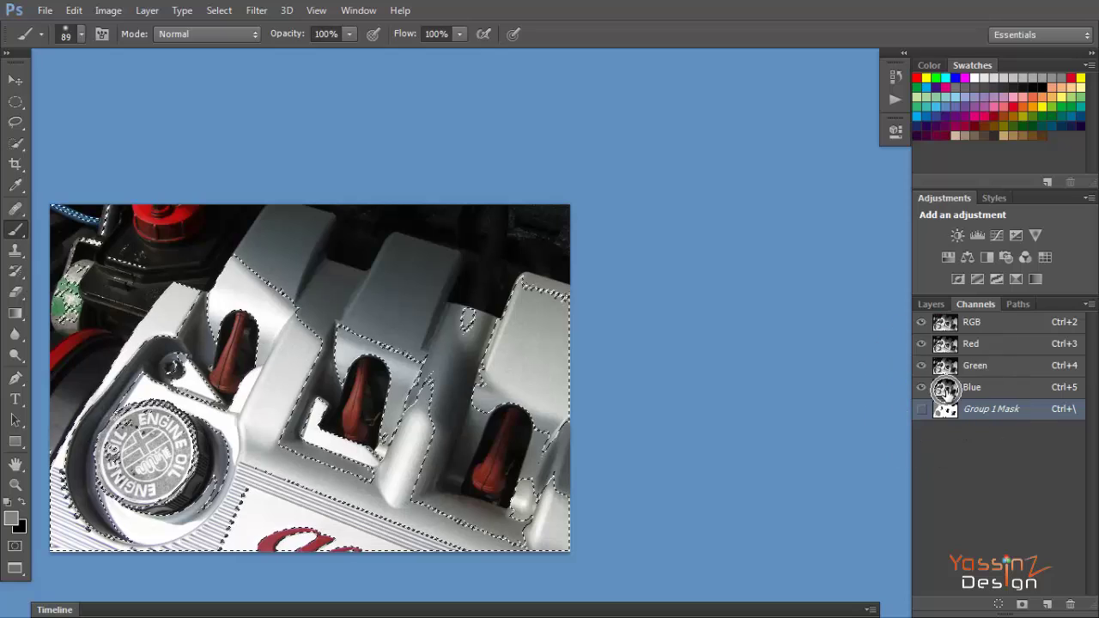
left_click(947, 369, "ctrl")
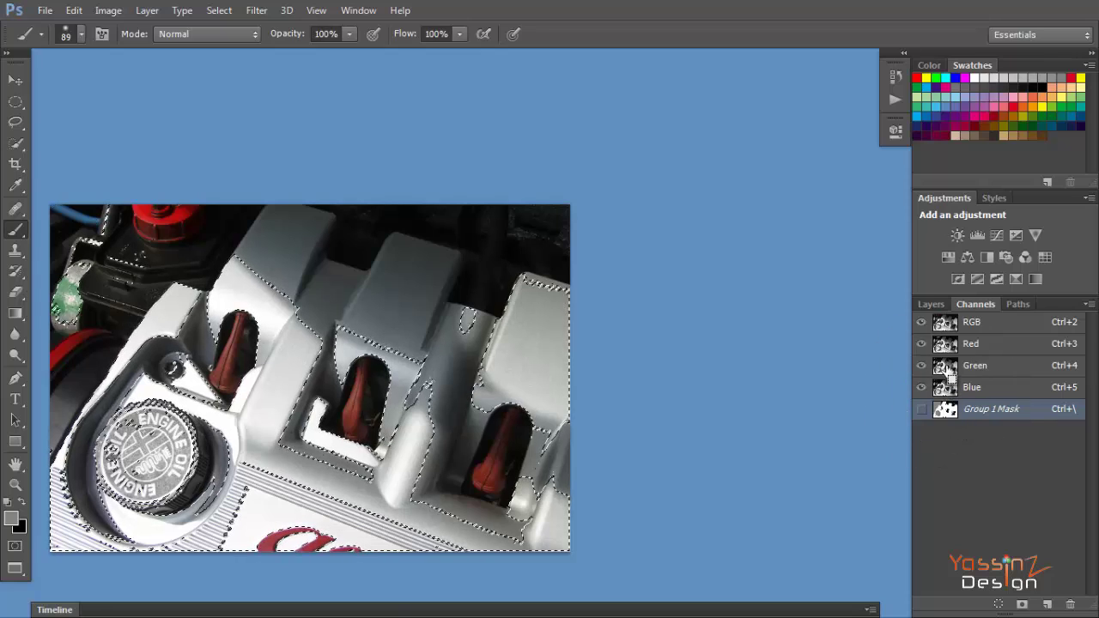
left_click(947, 369)
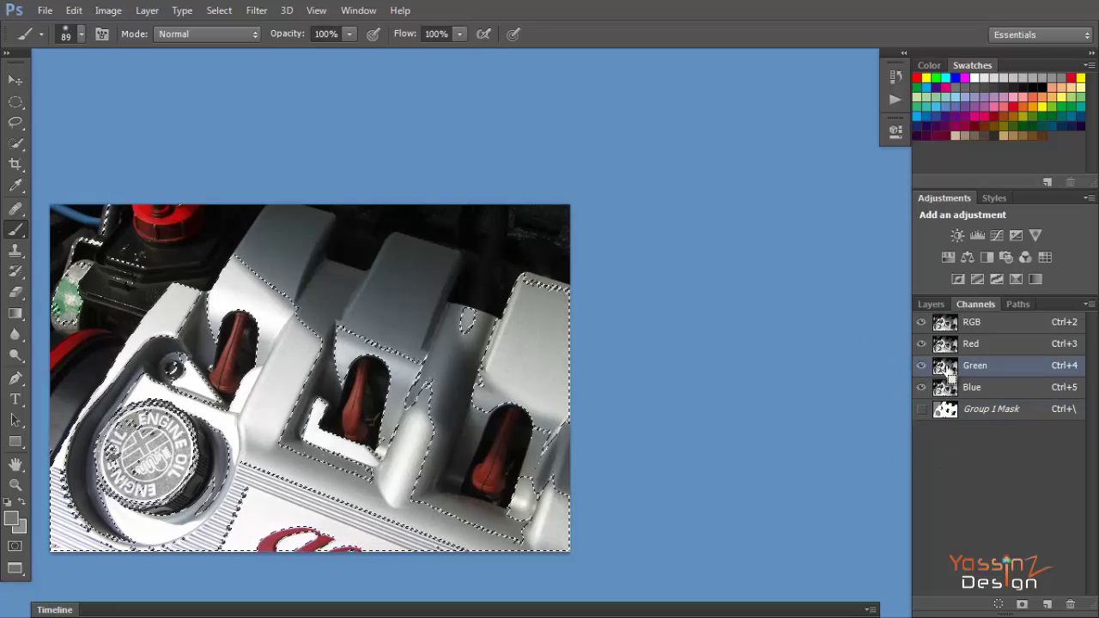
key("ctrl+d")
left_click_drag(471, 392, 705, 299)
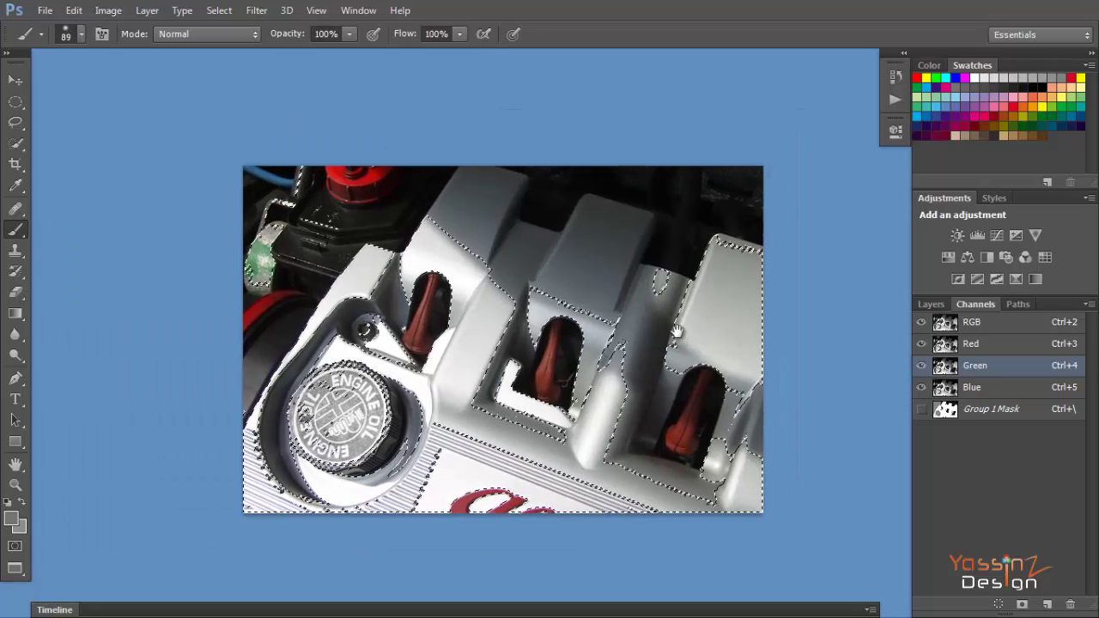
Step: Show and collapse Group 1, and try darkening its mask within the loaded highlight selection
left_click(935, 305)
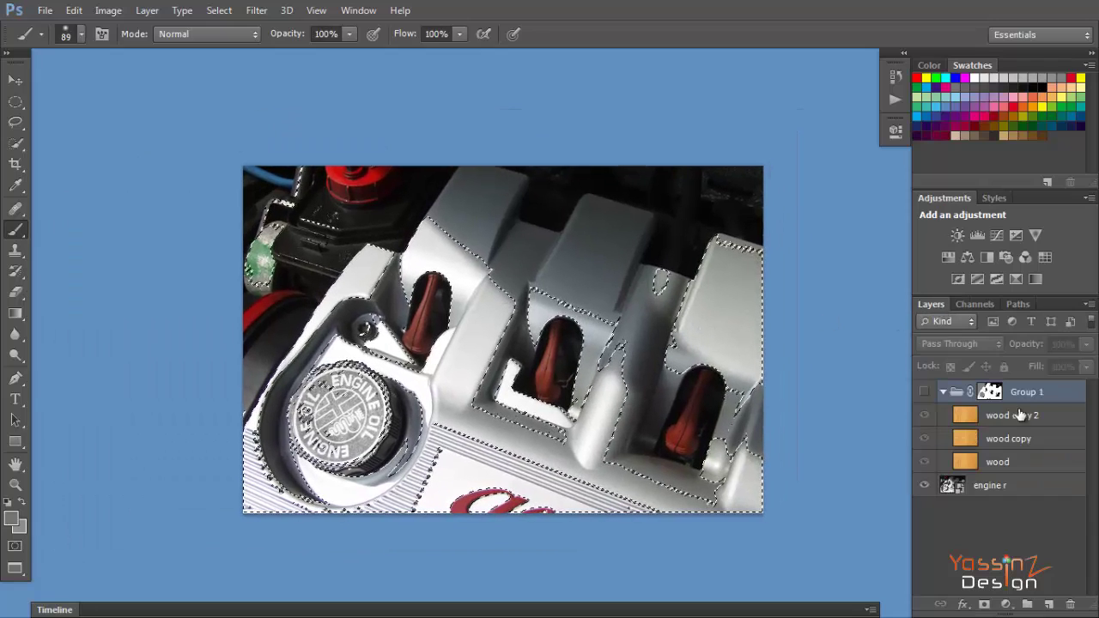
left_click(924, 392)
left_click(943, 392)
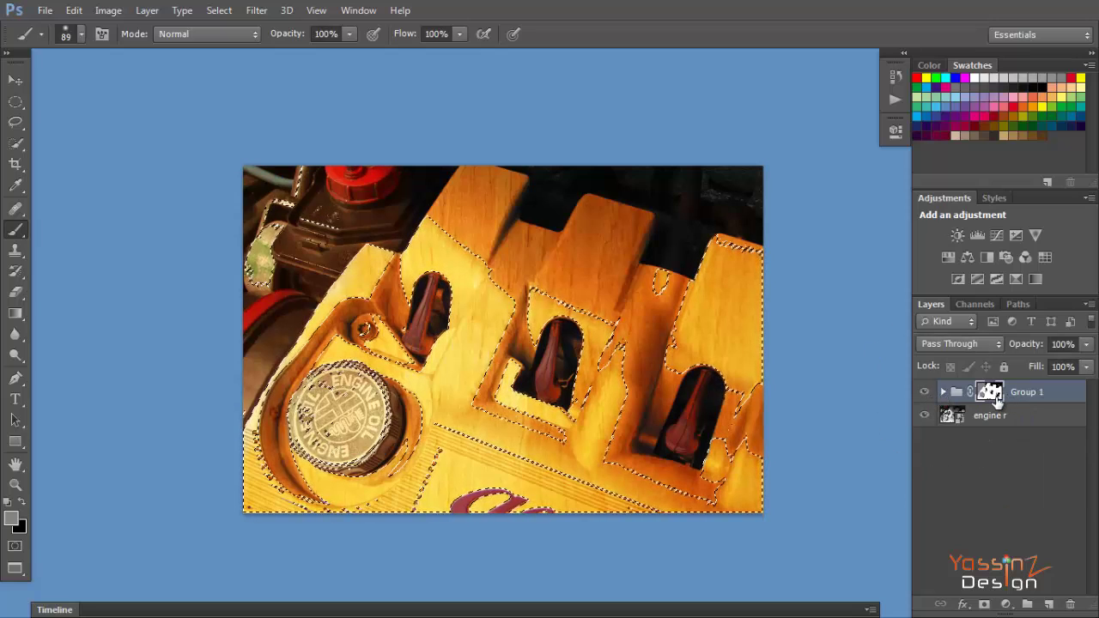
left_click_drag(995, 397, 997, 399)
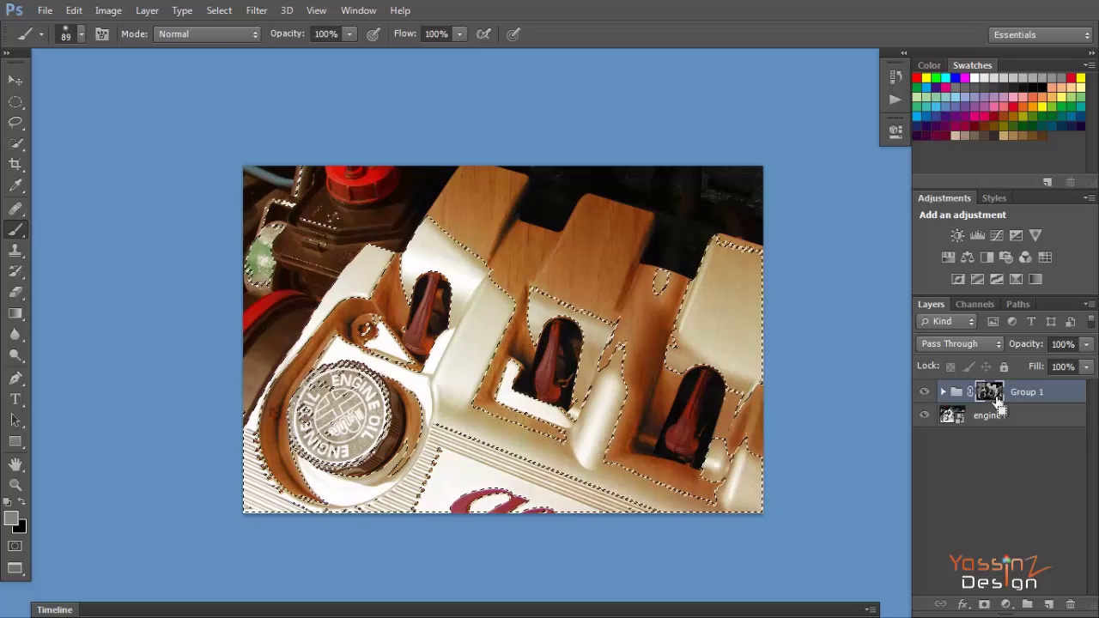
left_click_drag(996, 399, 996, 397)
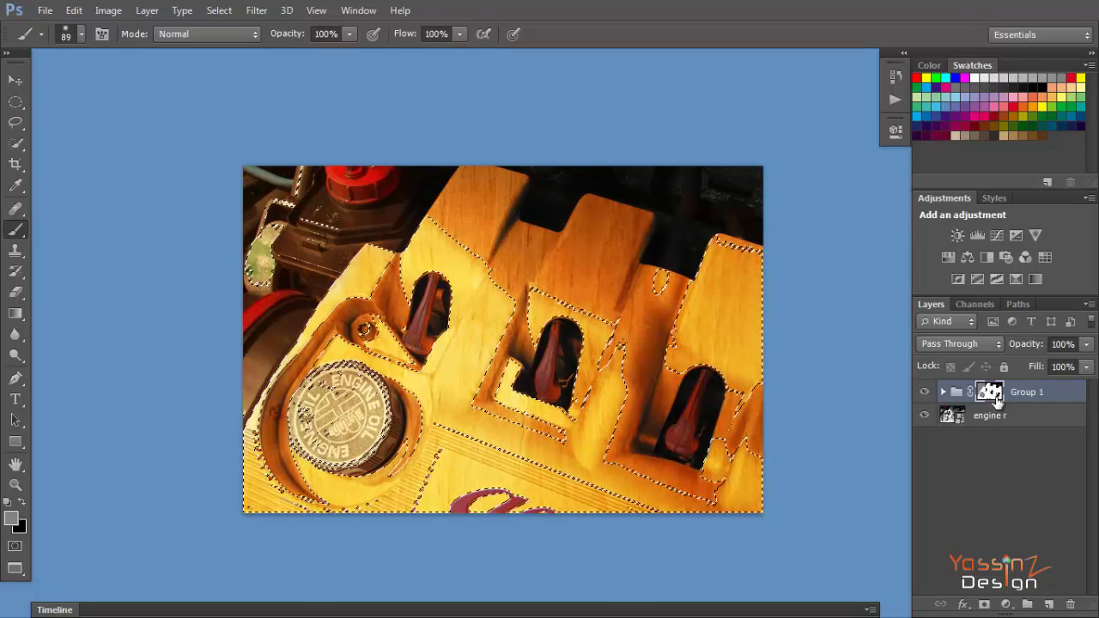
Step: Adjust Group 1's mask through the highlight selection with black and white to soften the wood on the cover, and deselect
key("x")
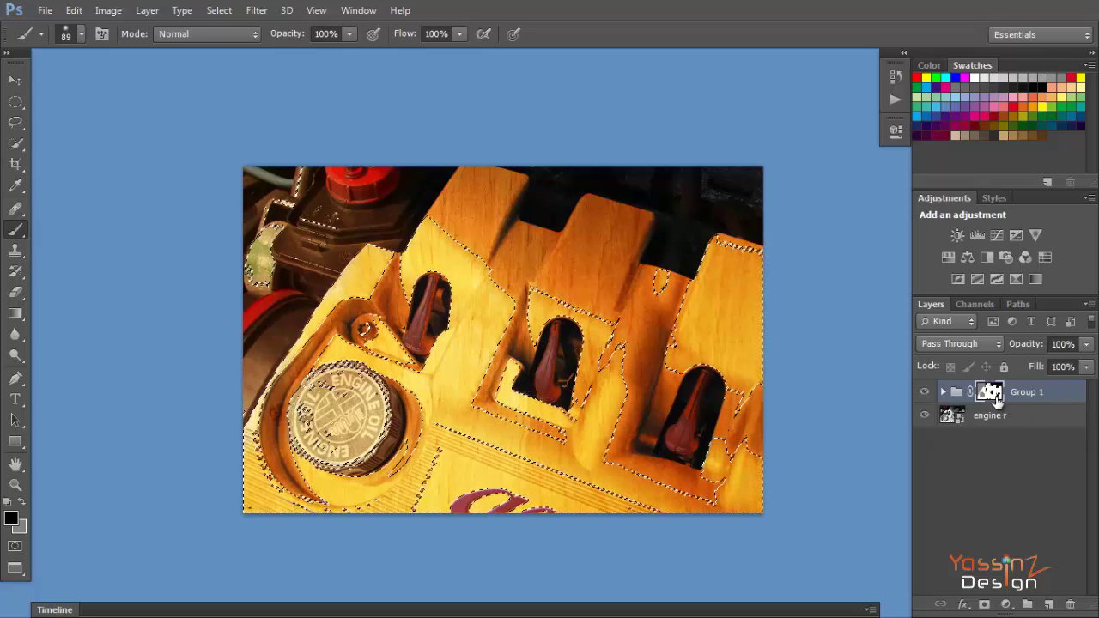
key("ctrl+i")
left_click_drag(996, 398, 998, 403)
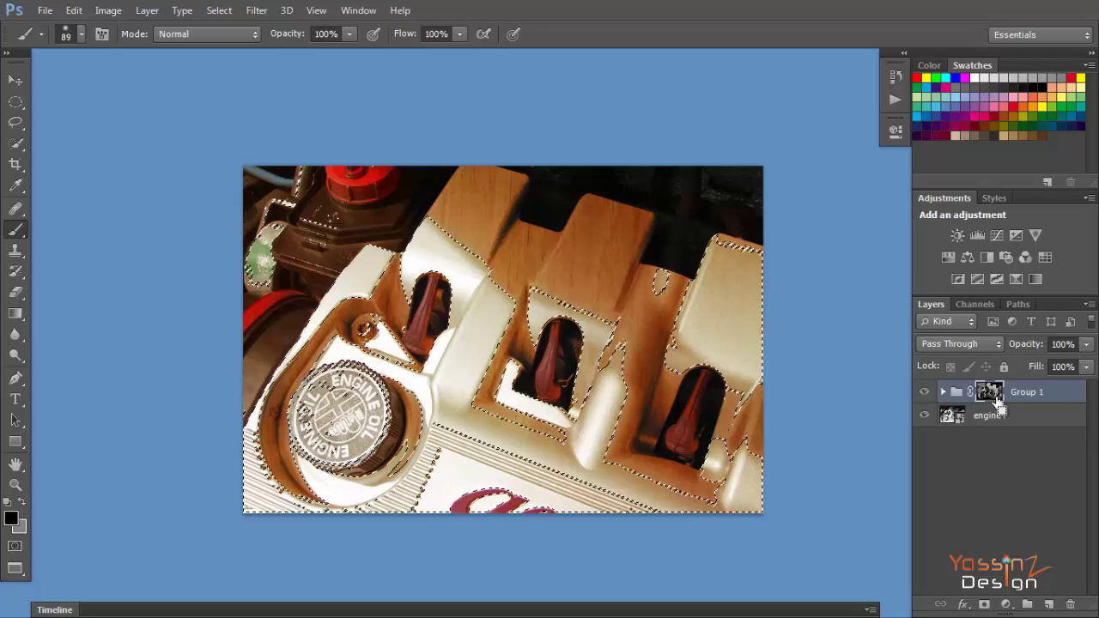
left_click(995, 398, "shift")
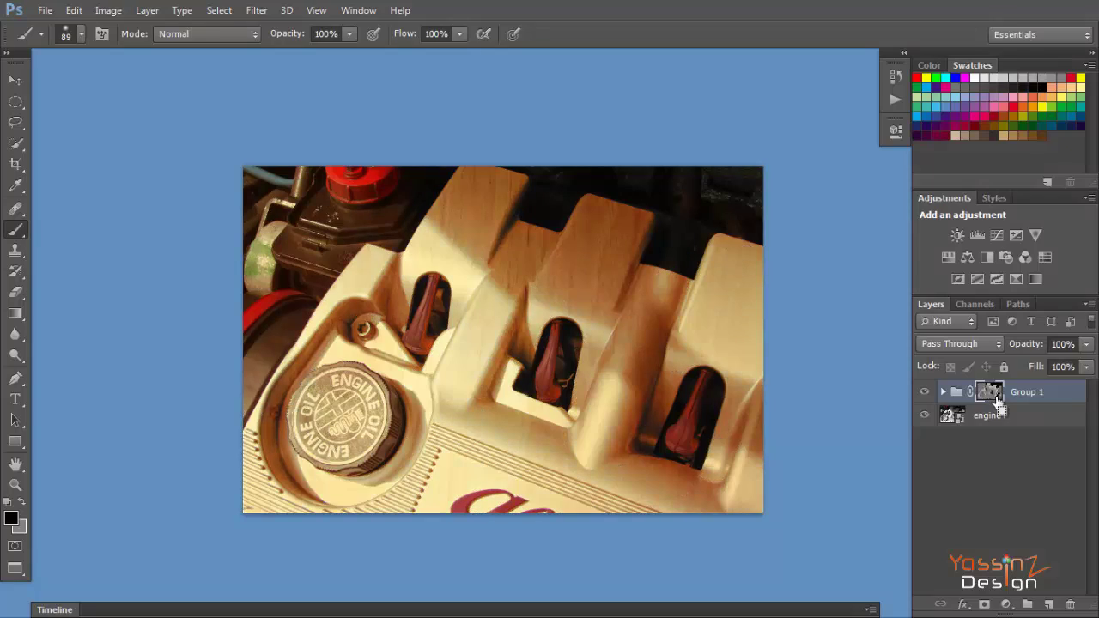
left_click(996, 399, "shift")
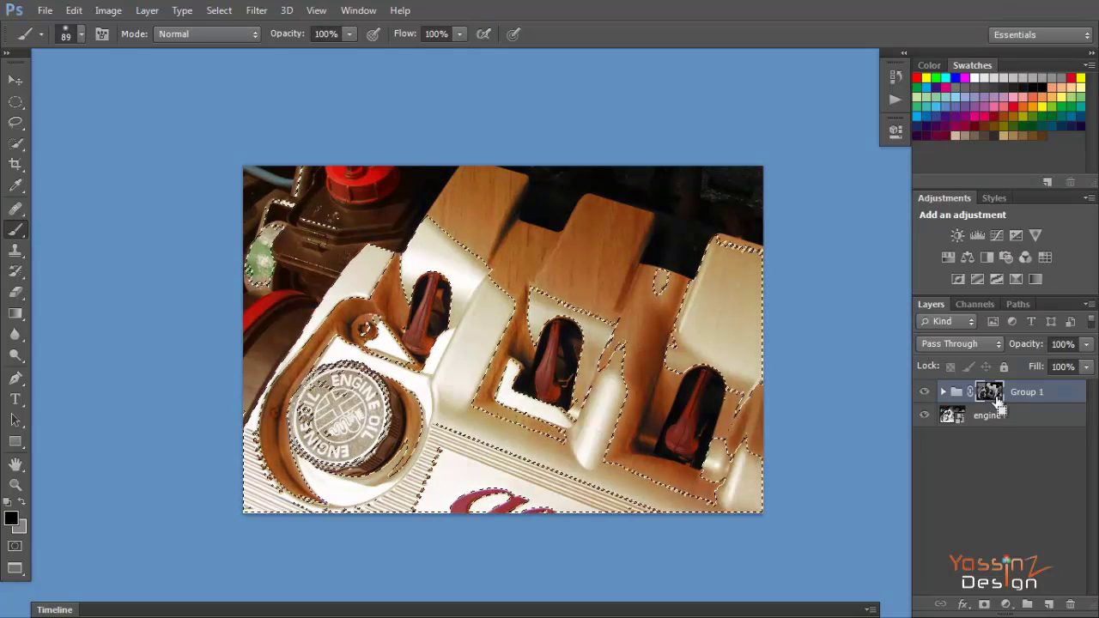
key("ctrl+d")
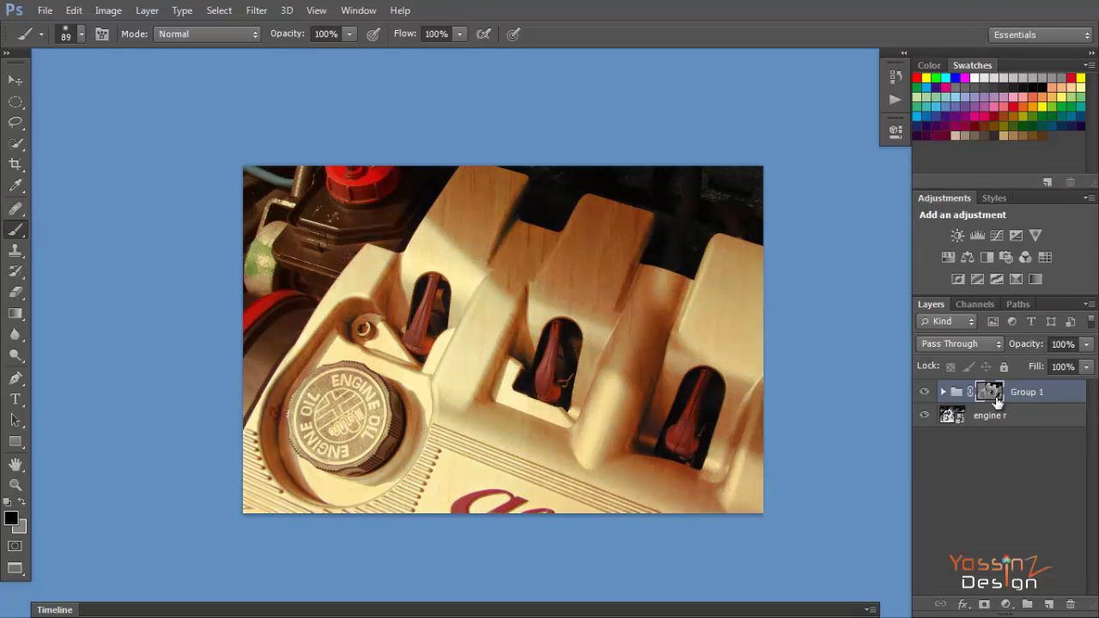
left_click_drag(995, 400, 998, 411)
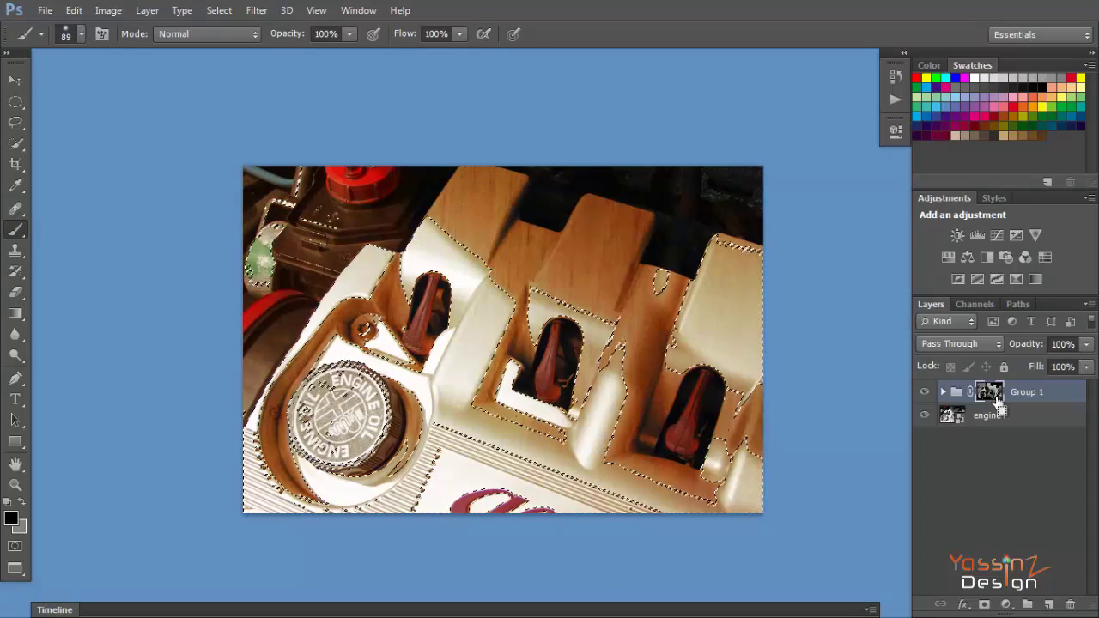
key("ctrl+d")
left_click(994, 399, "ctrl")
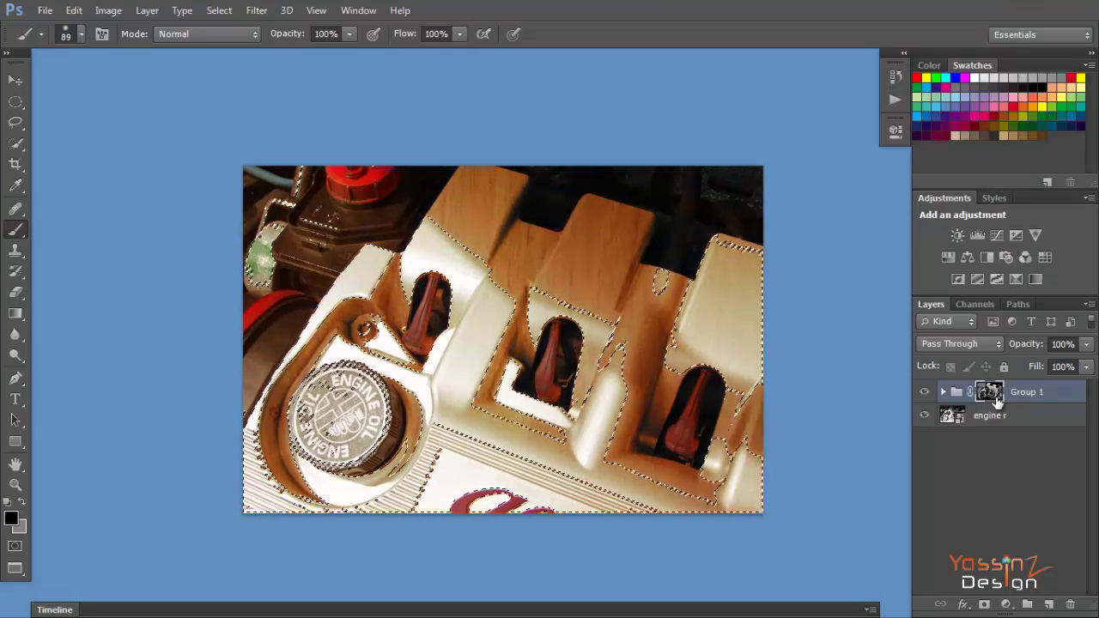
key("x")
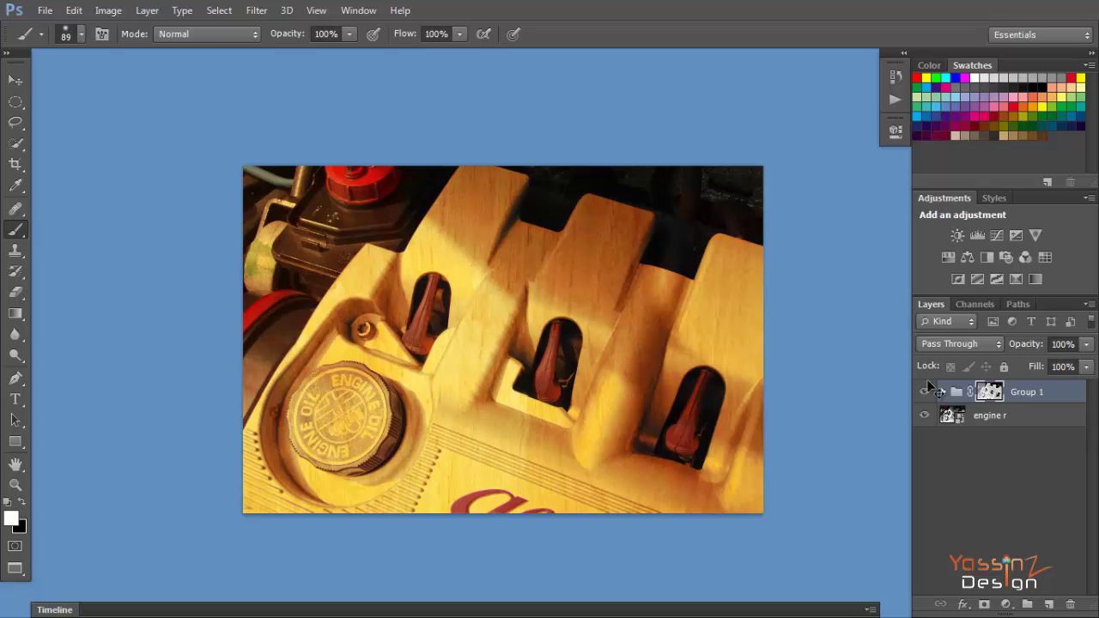
Step: Compare the engine cover with and without Group 1's wood effect, and inspect the wood grain around the middle opening up close
scroll(635, 349, "down", 1)
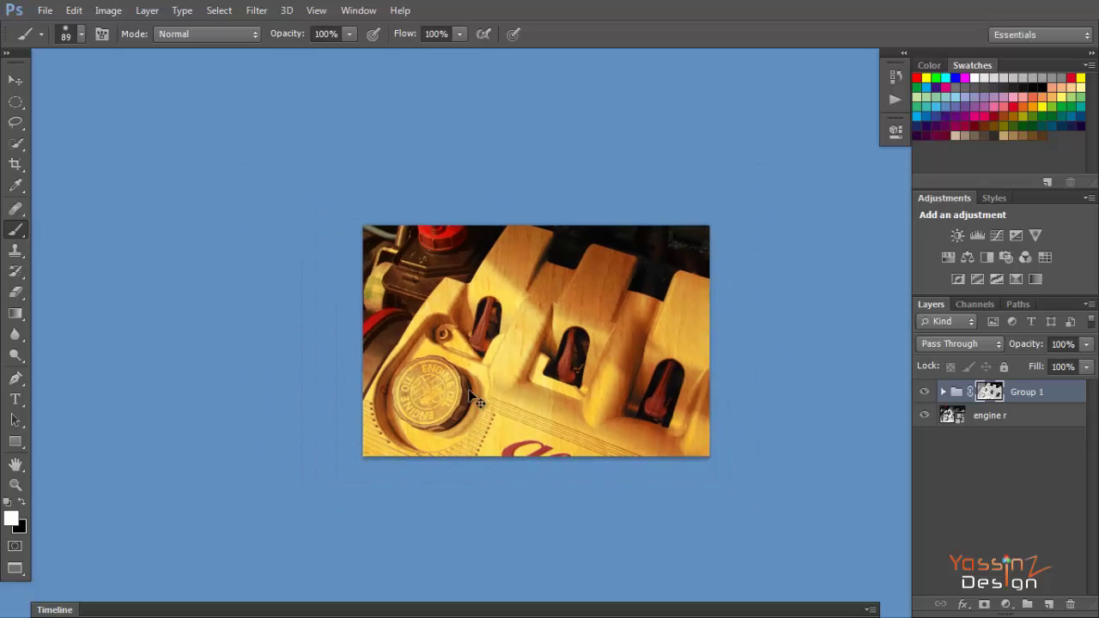
left_click(925, 393)
left_click(924, 392)
scroll(579, 388, "down", 1)
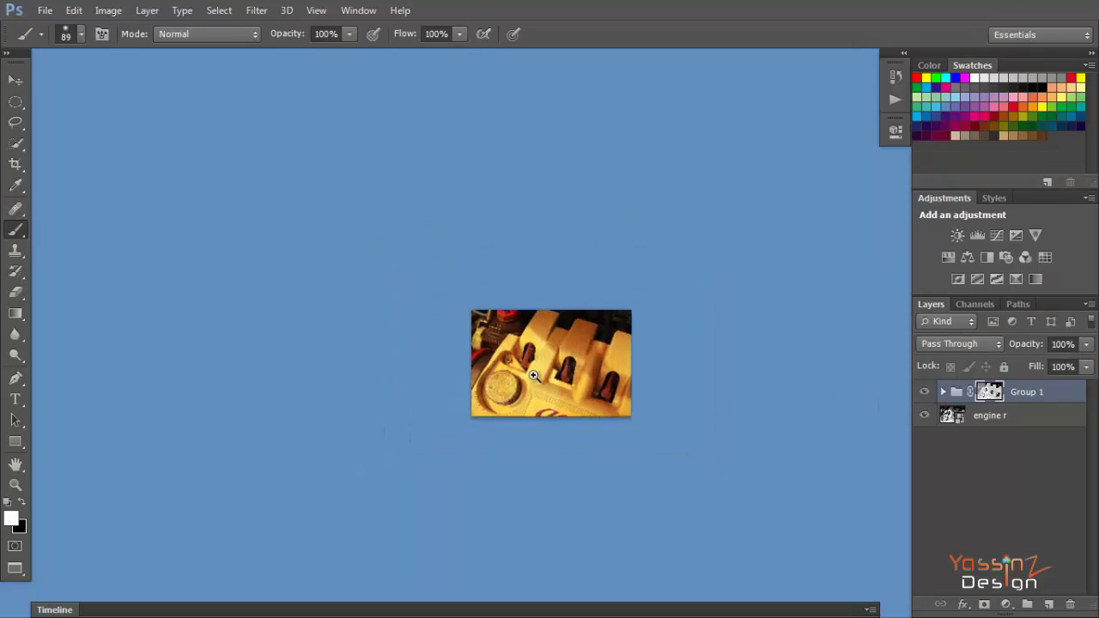
scroll(596, 414, "up", 4)
scroll(596, 414, "down", 2)
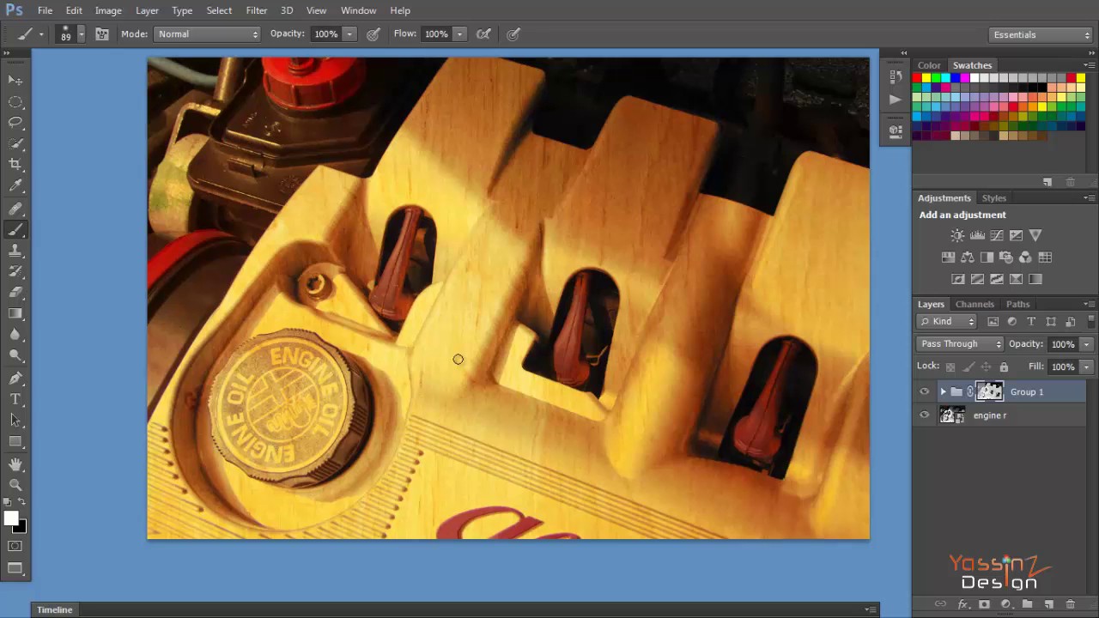
left_click(923, 391)
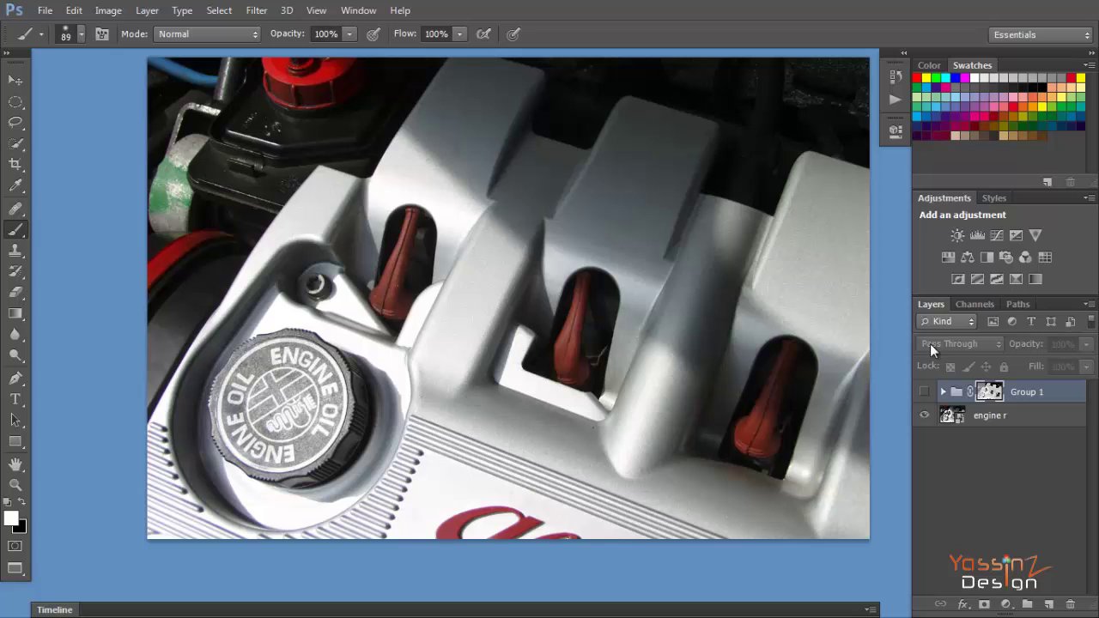
left_click(924, 391)
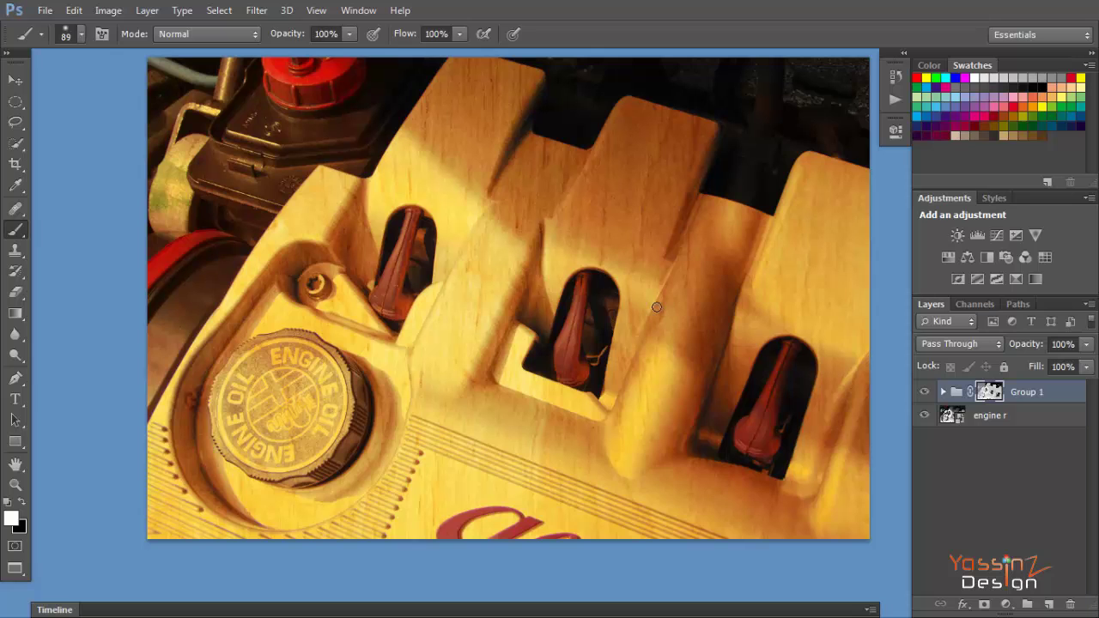
left_click_drag(650, 277, 768, 346)
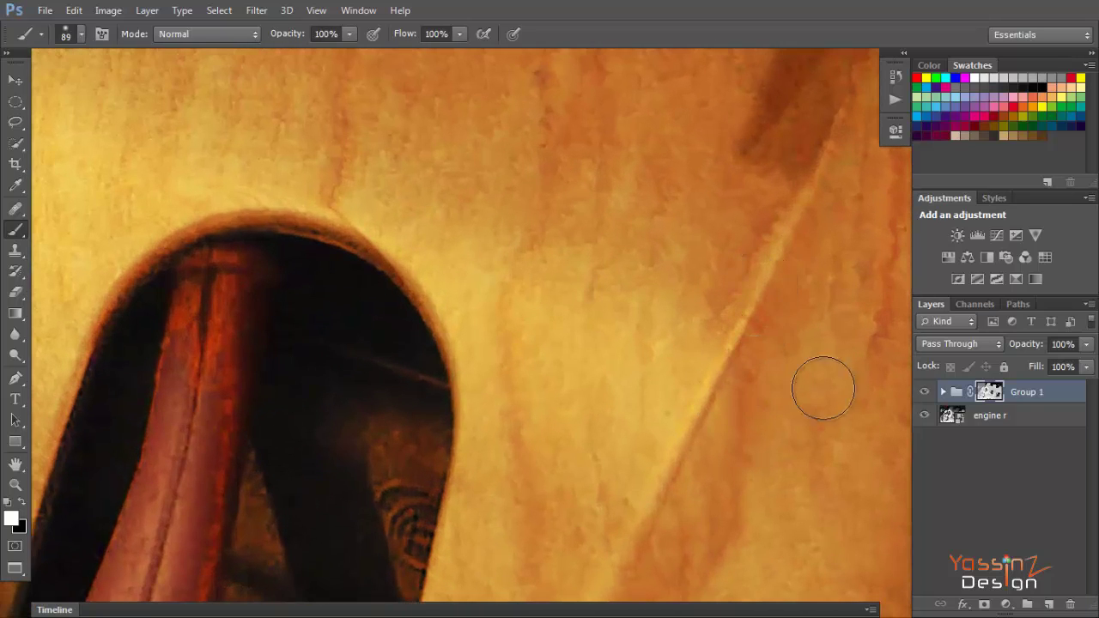
left_click_drag(687, 417, 534, 386)
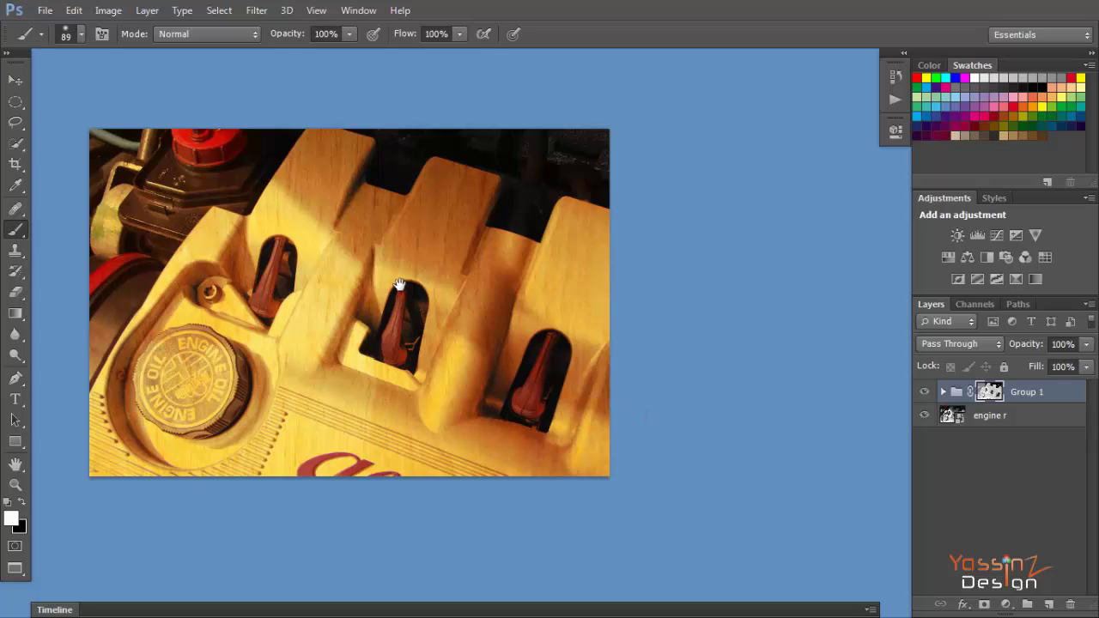
left_click_drag(400, 285, 549, 310)
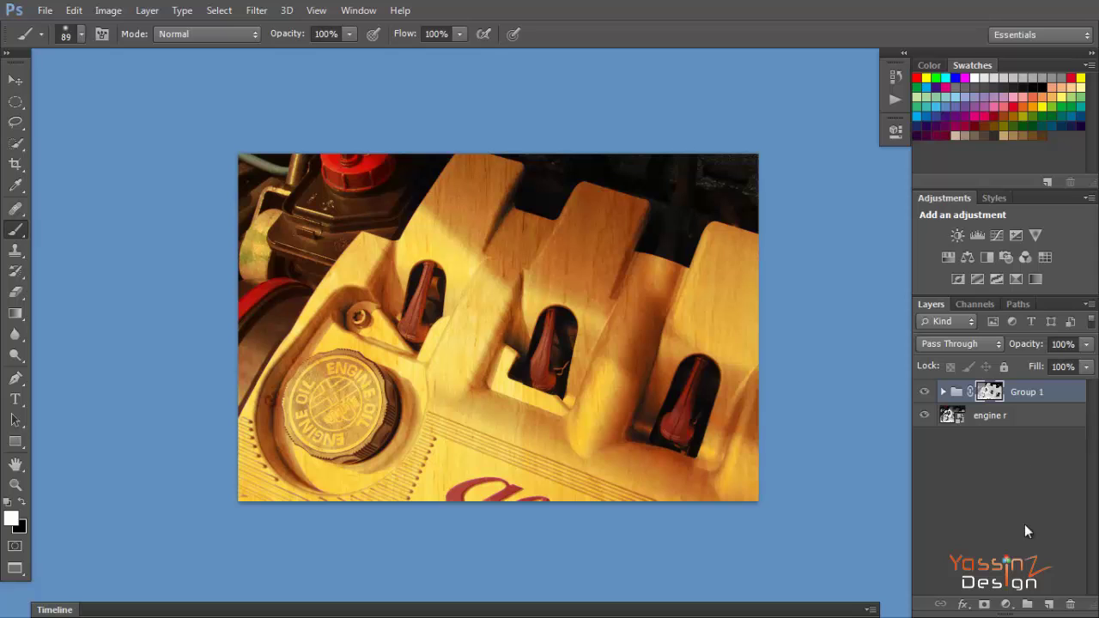
Step: Add a Curves adjustment layer above Group 1, pulling the RGB black and white points inward, lowering the upper tones and lifting the midtones
left_click(1005, 603)
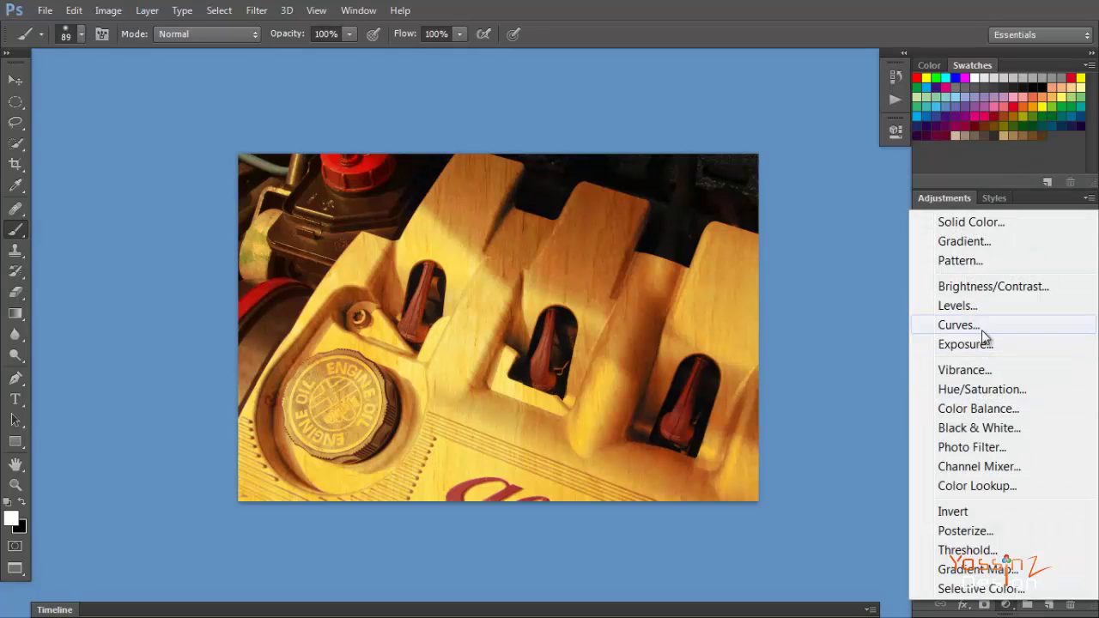
left_click(982, 328)
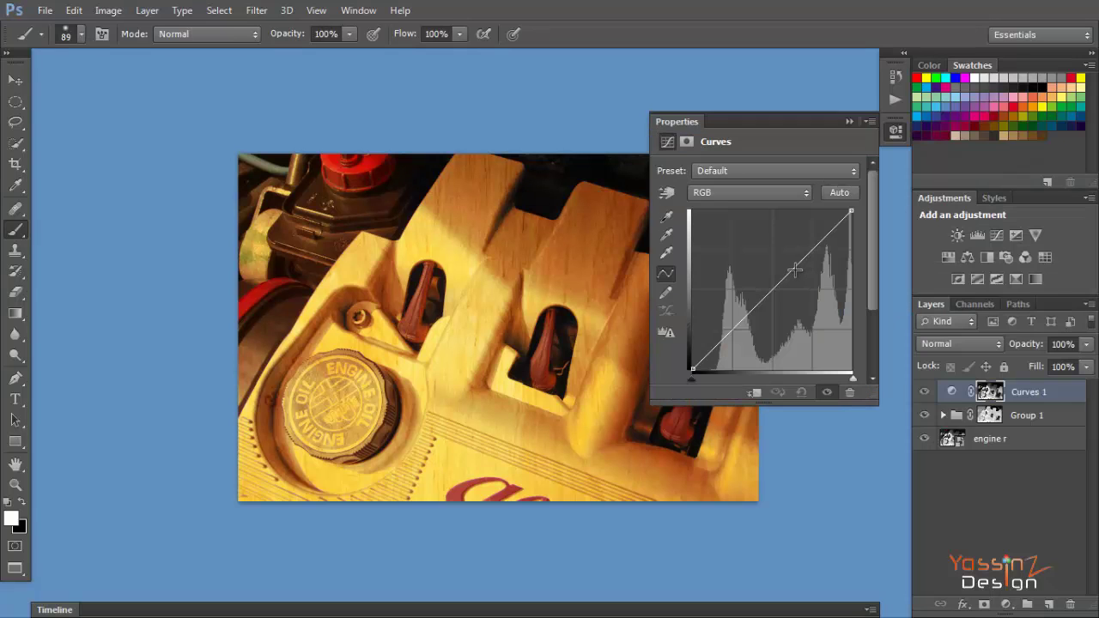
left_click_drag(798, 270, 816, 259)
left_click_drag(852, 211, 845, 213)
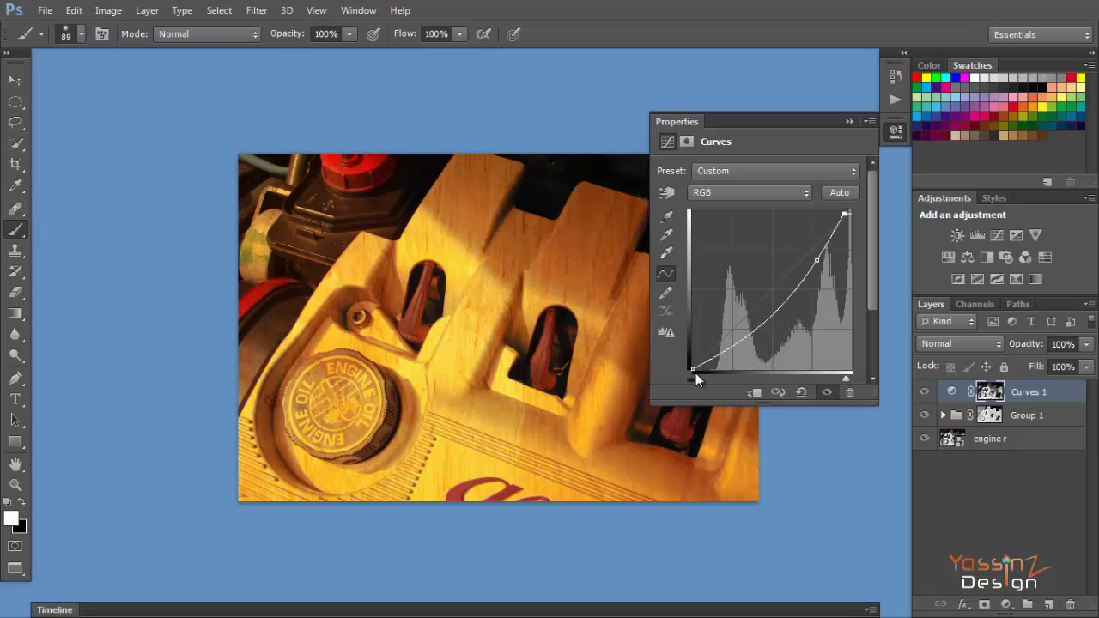
left_click_drag(693, 371, 708, 370)
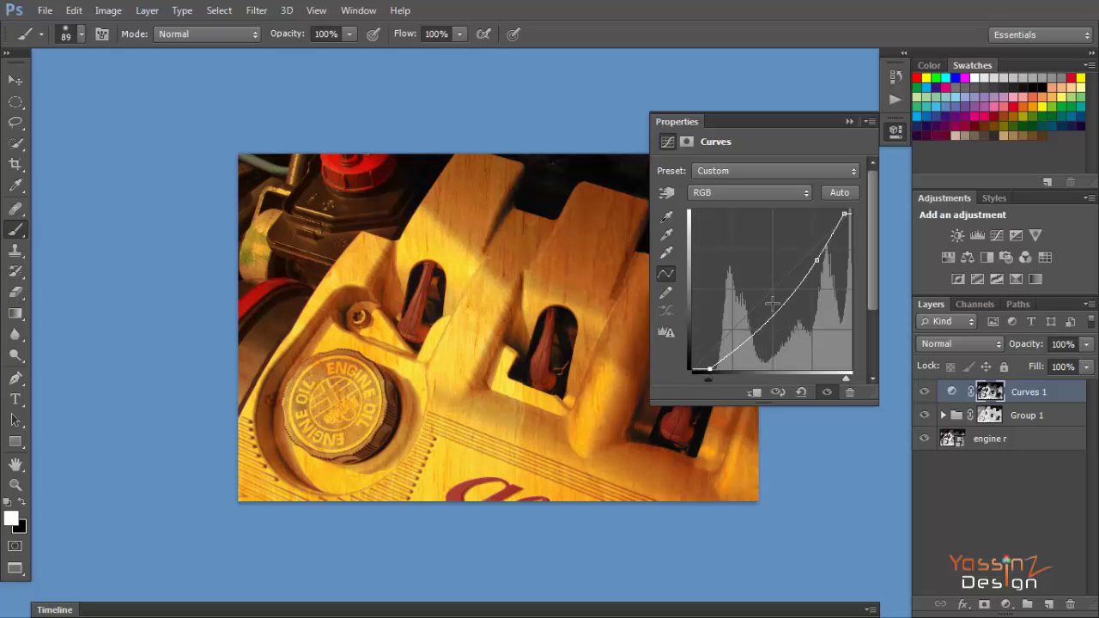
mouse_move(798, 288)
left_mouse_down()
mouse_move(781, 303)
mouse_move(784, 290)
left_mouse_up()
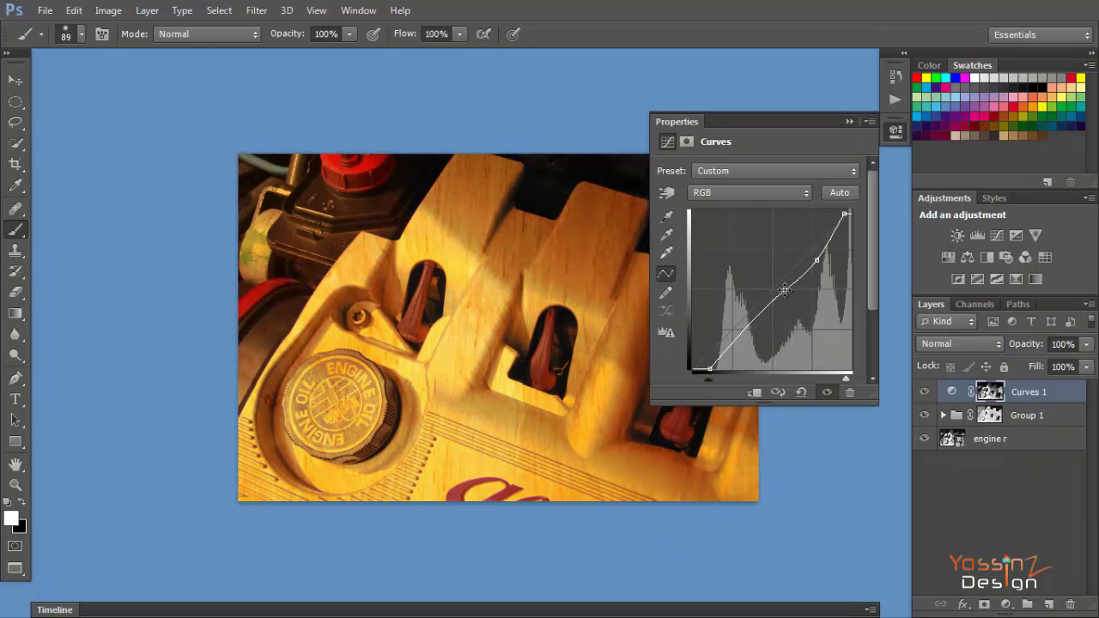
left_click(894, 133)
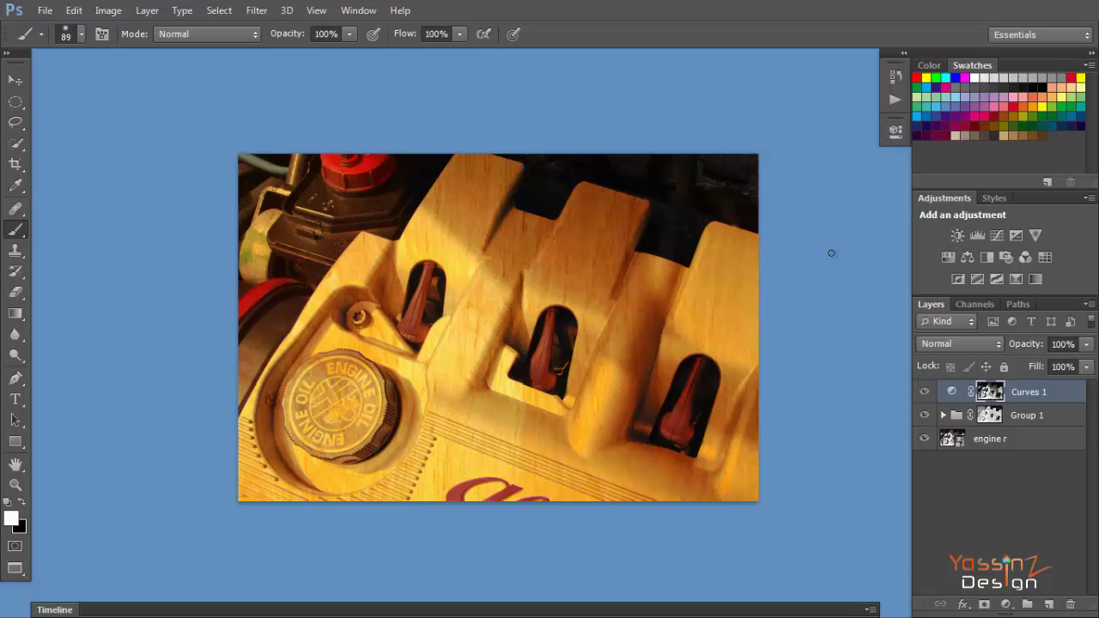